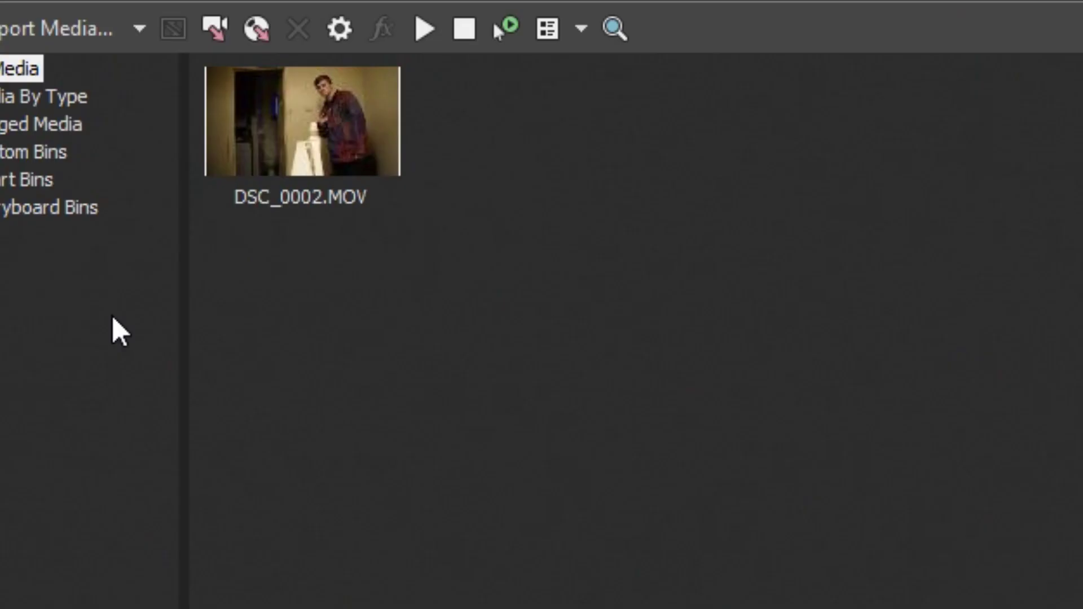
# - Try selecting the DSC_0002.MOV clip in the Project Media window
pyautogui.moveTo(623, 293); pyautogui.dragTo(175, 42)
pyautogui.click(530, 279)
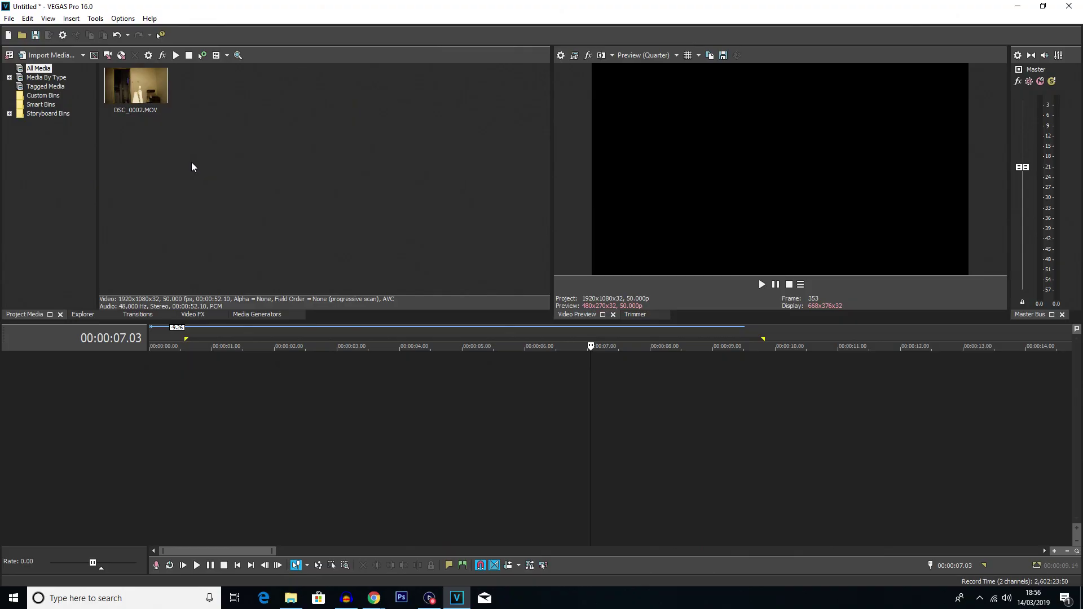
pyautogui.moveTo(477, 352); pyautogui.dragTo(397, 218)
pyautogui.moveTo(175, 130); pyautogui.dragTo(161, 99)
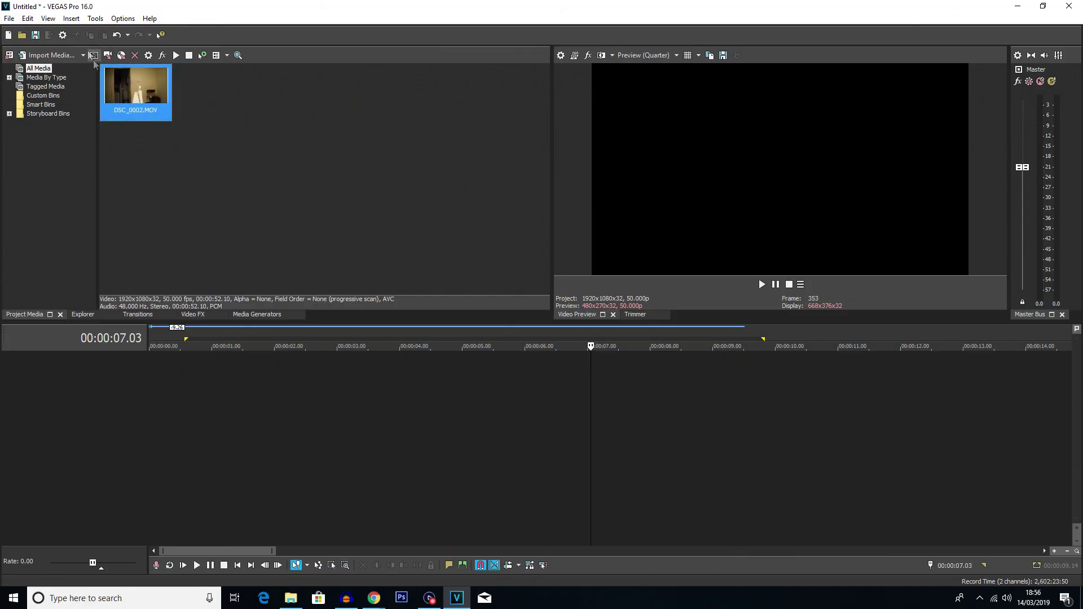
pyautogui.click(197, 131)
pyautogui.moveTo(197, 131); pyautogui.dragTo(67, 84)
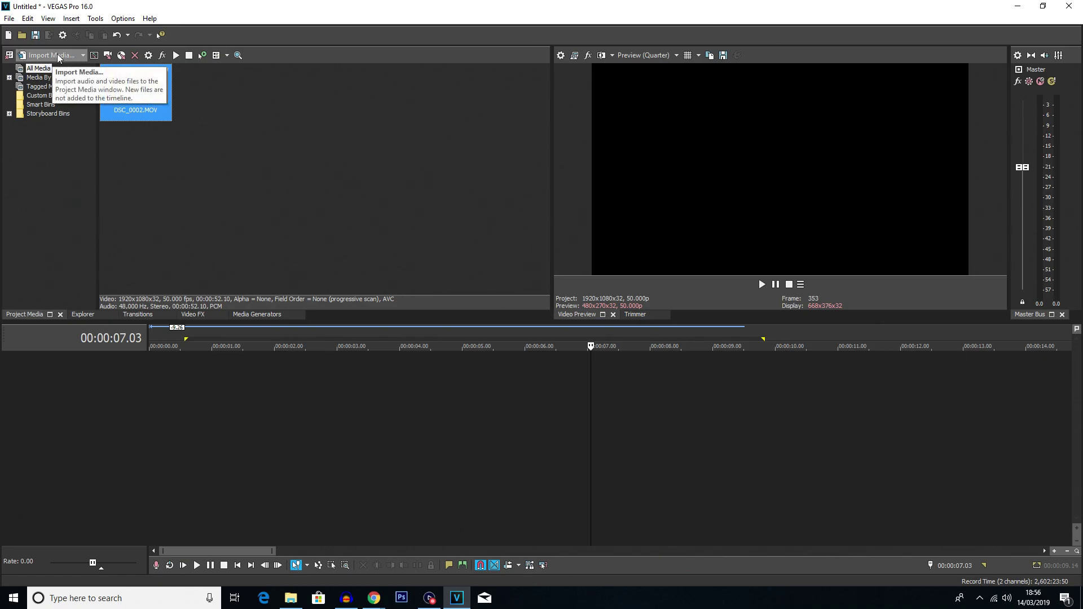
# - Import DSC_0002.MOV from the footage folder into Project Media
pyautogui.click(56, 55)
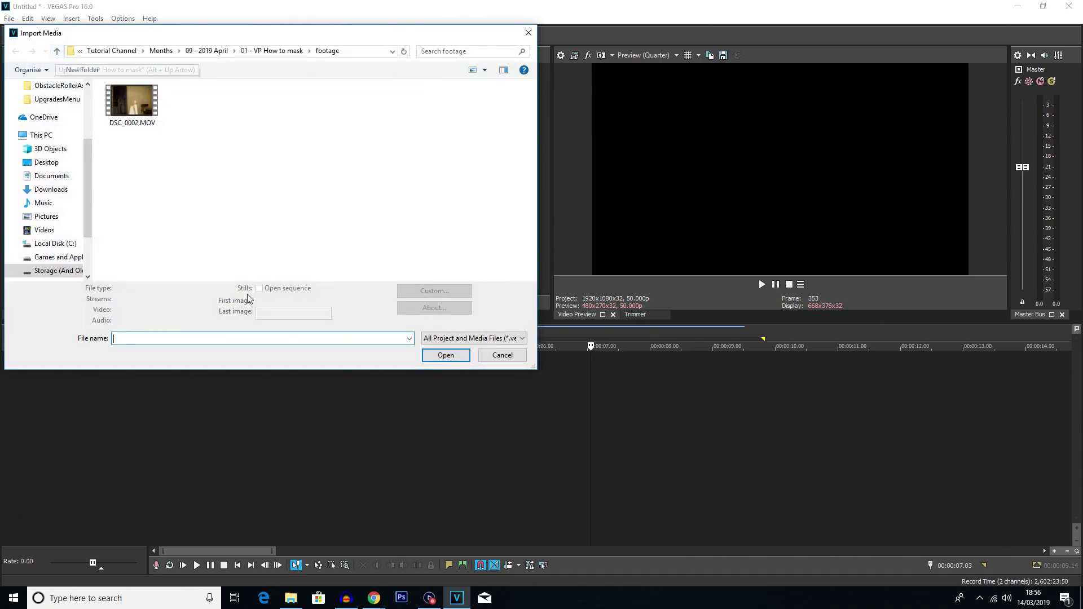
pyautogui.moveTo(368, 247); pyautogui.dragTo(95, 79)
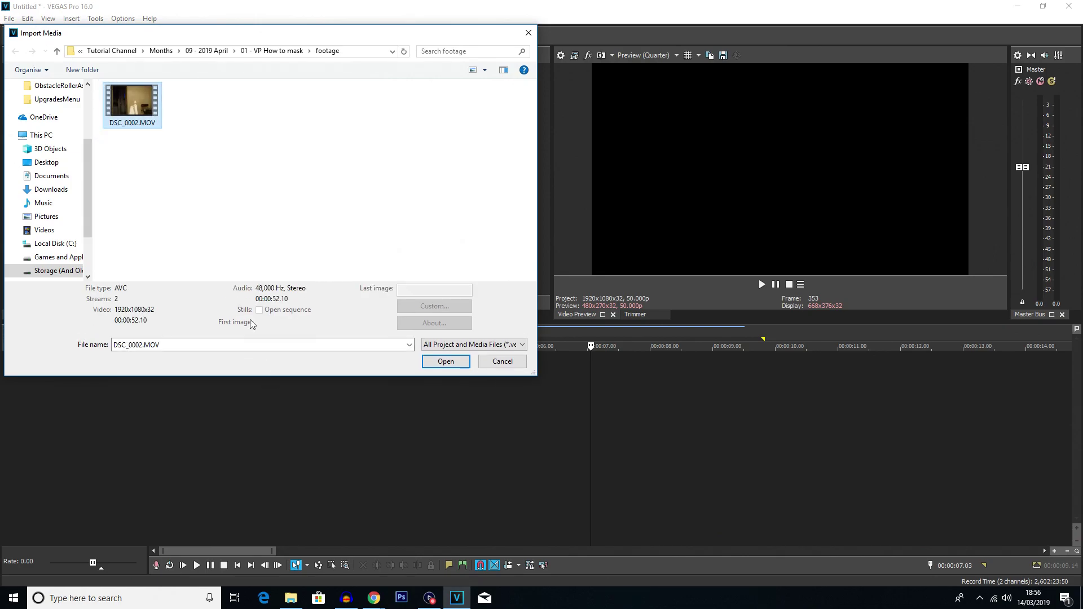
pyautogui.click(484, 360)
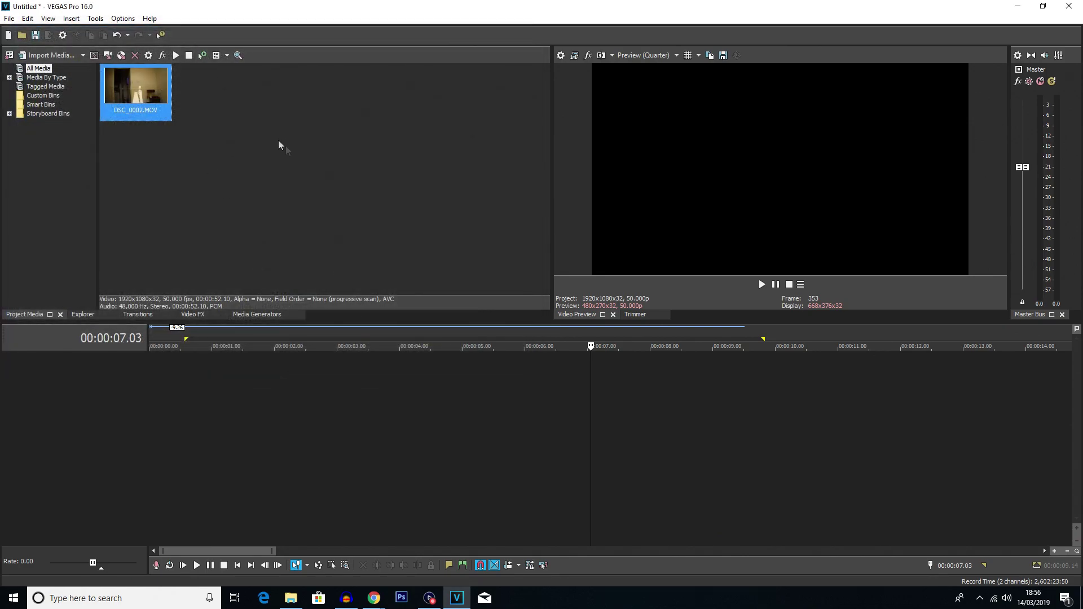
# - Drag DSC_0002.MOV onto the timeline as a video track plus audio track
pyautogui.moveTo(146, 111); pyautogui.dragTo(131, 432)
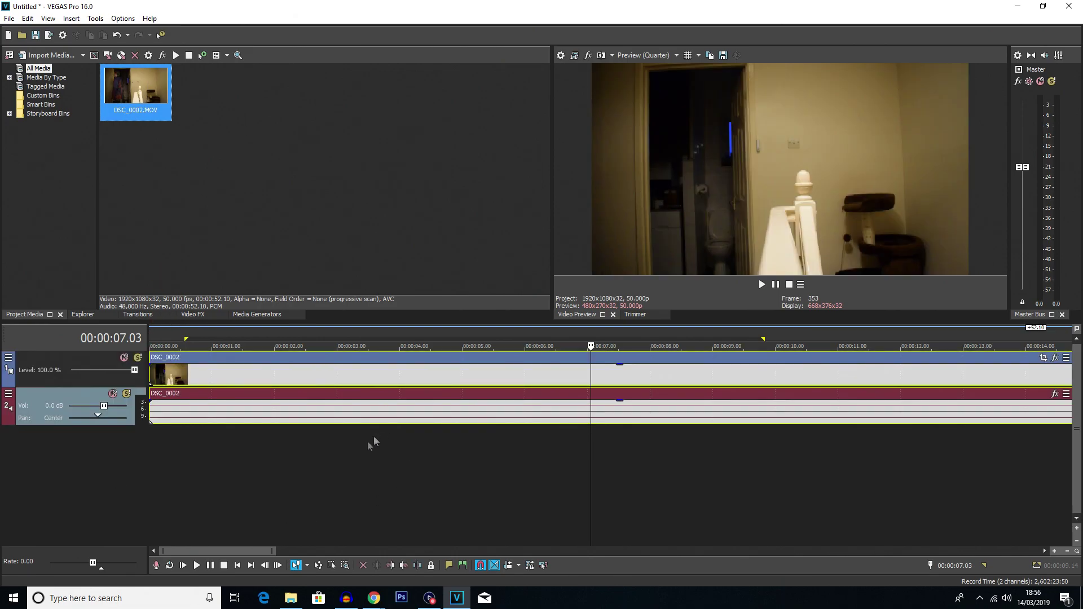
pyautogui.scroll(-3, 507, 417)
pyautogui.scroll(-2, 445, 424)
pyautogui.scroll(2, 413, 417)
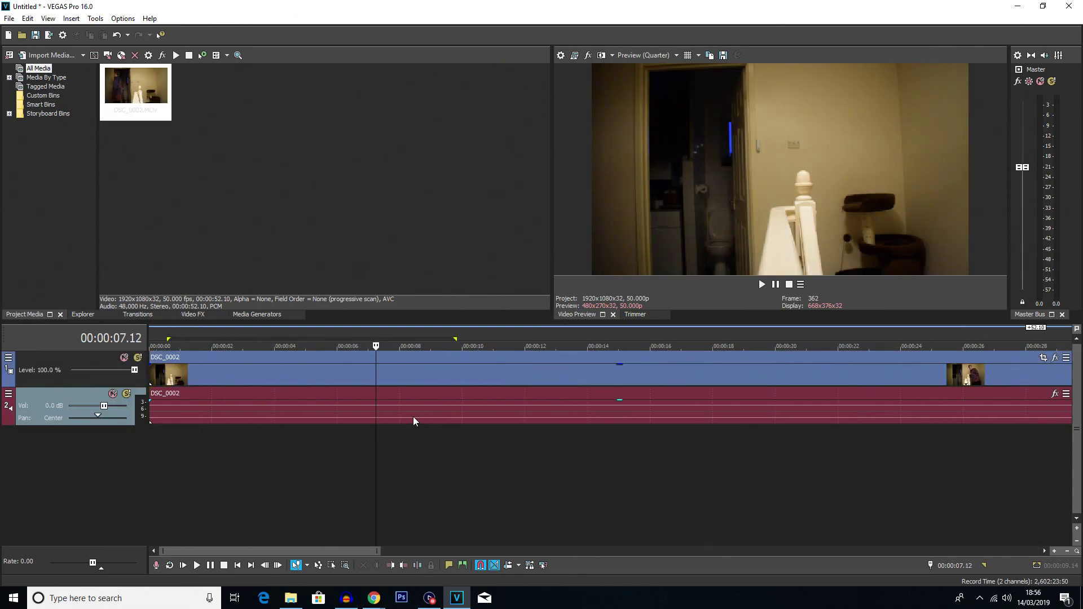
# - Scrub through the footage and play it from about 19 seconds
pyautogui.click(412, 416)
pyautogui.scroll(-2, 338, 426)
pyautogui.click(290, 435)
pyautogui.click(256, 435)
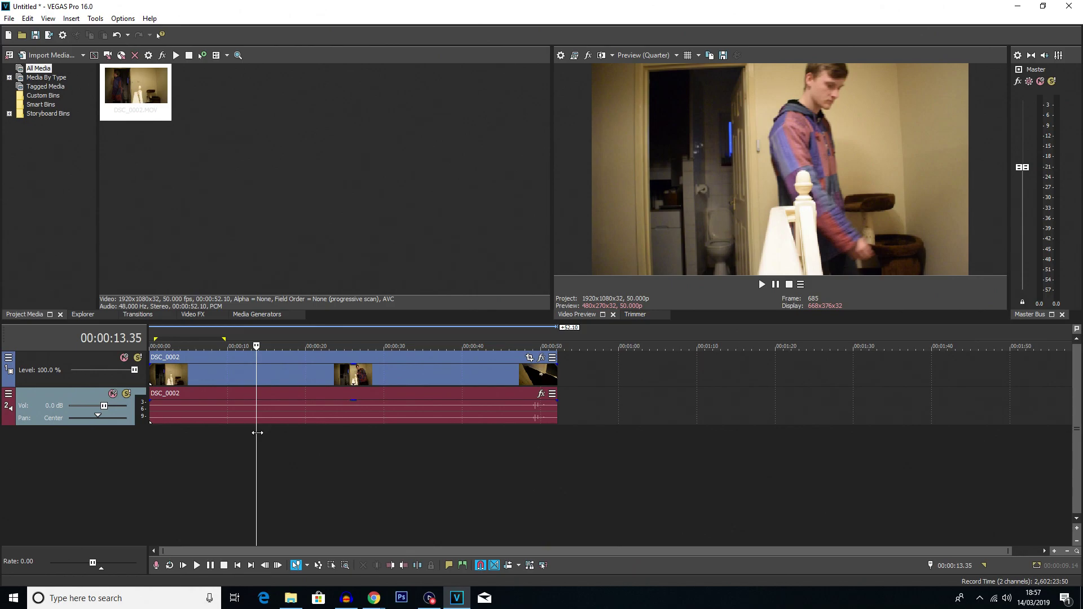
pyautogui.click(219, 439)
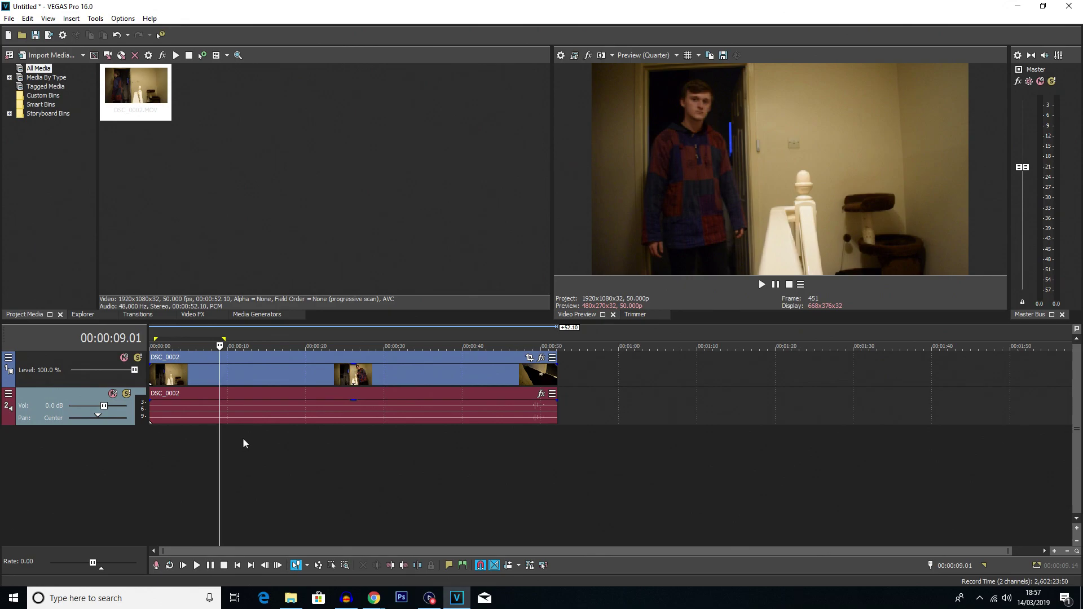
pyautogui.click(243, 443)
pyautogui.click(267, 446)
pyautogui.click(351, 447)
pyautogui.click(304, 451)
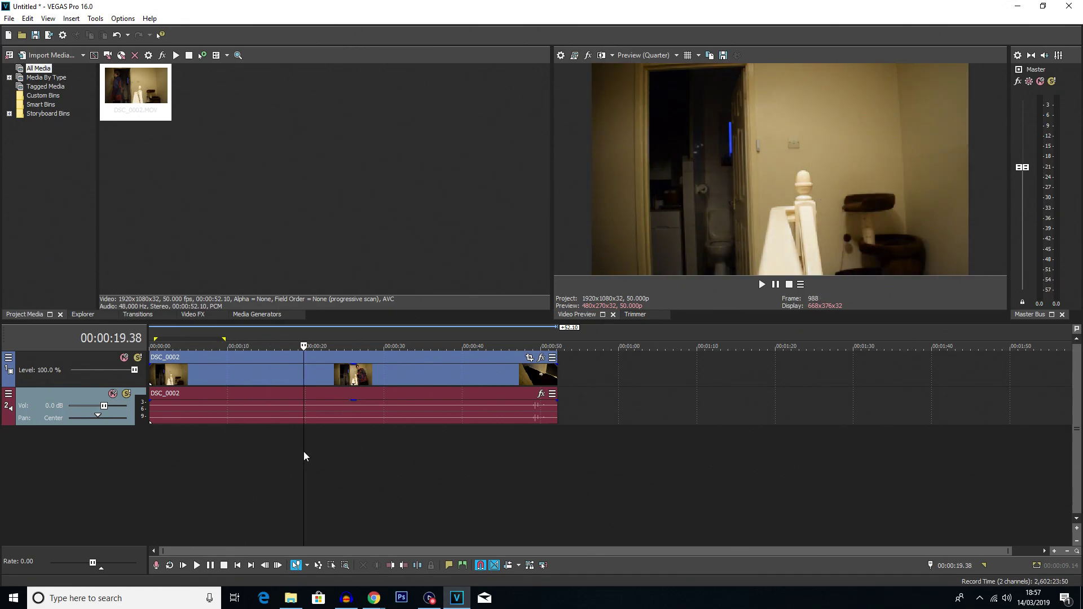
pyautogui.press('space')
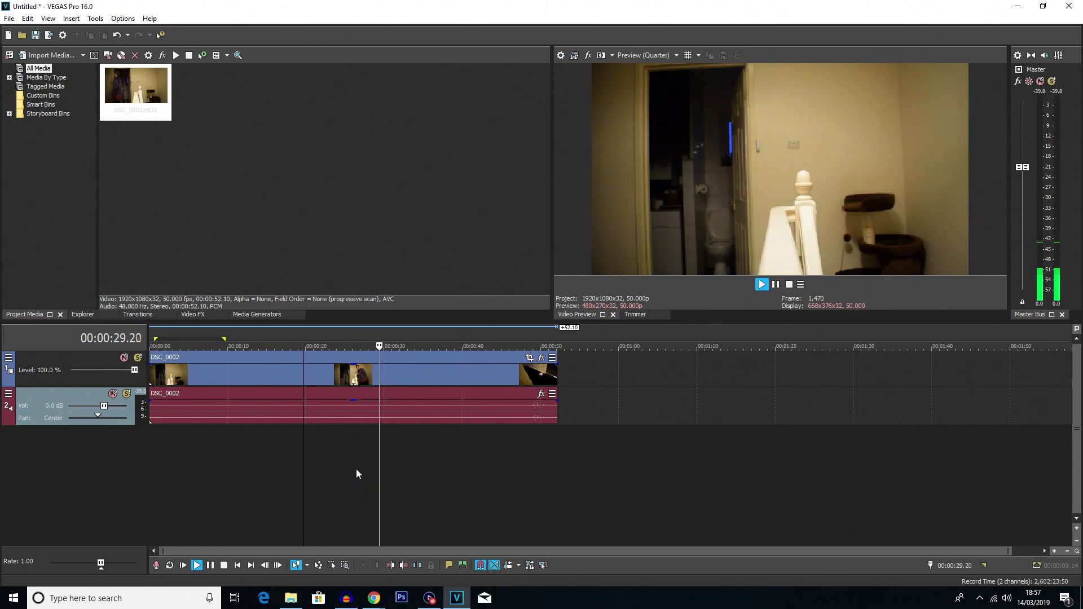
pyautogui.press('space')
# - Scrub between 22 and 41 seconds, then play from 00:00:37.06
pyautogui.click(388, 444)
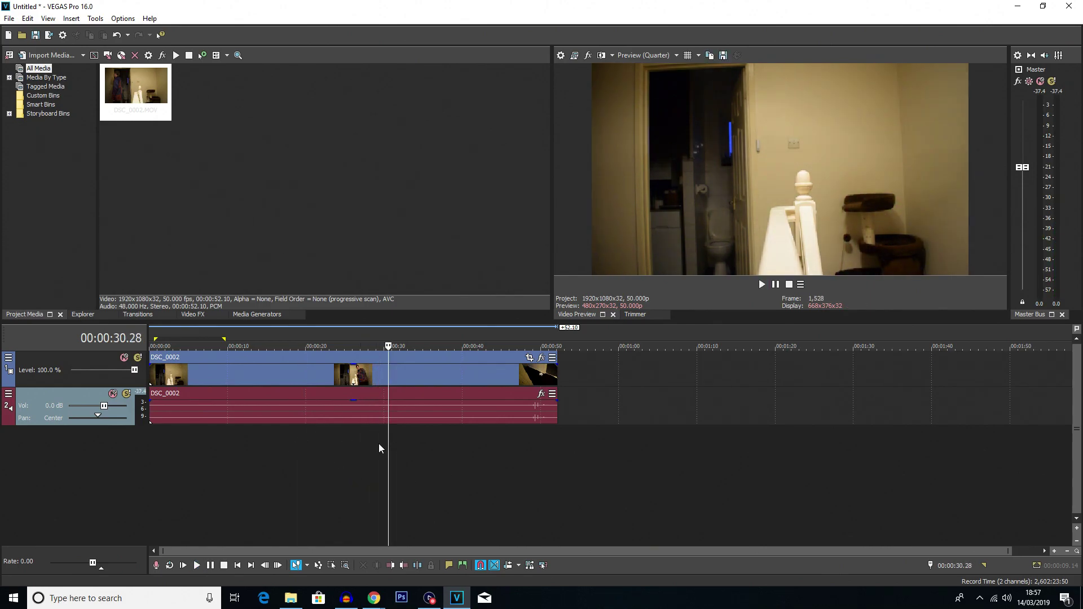
pyautogui.click(328, 444)
pyautogui.click(363, 443)
pyautogui.click(415, 447)
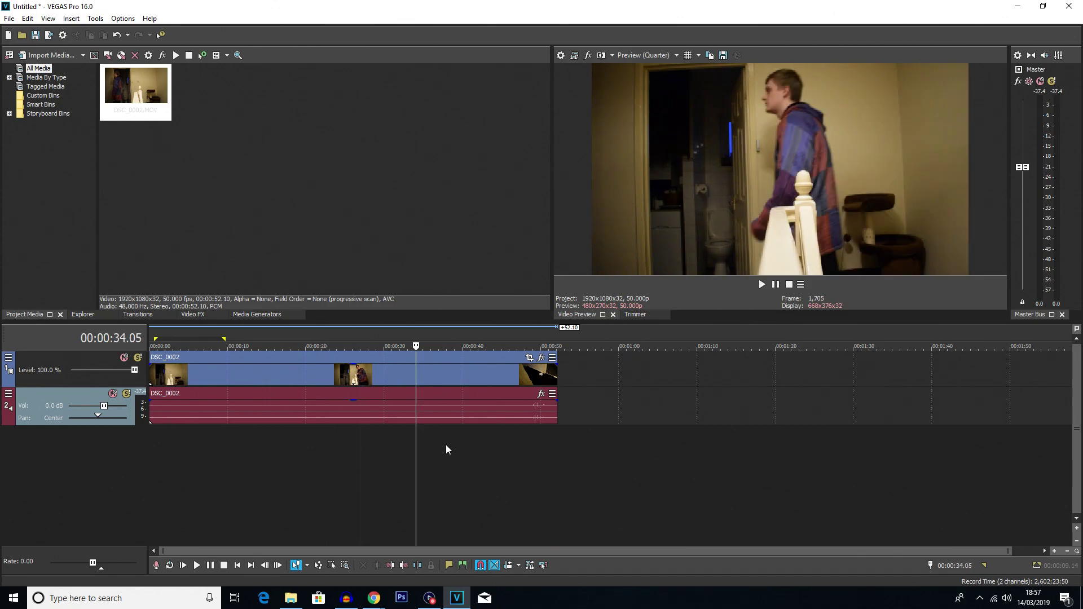
pyautogui.click(472, 450)
pyautogui.click(440, 450)
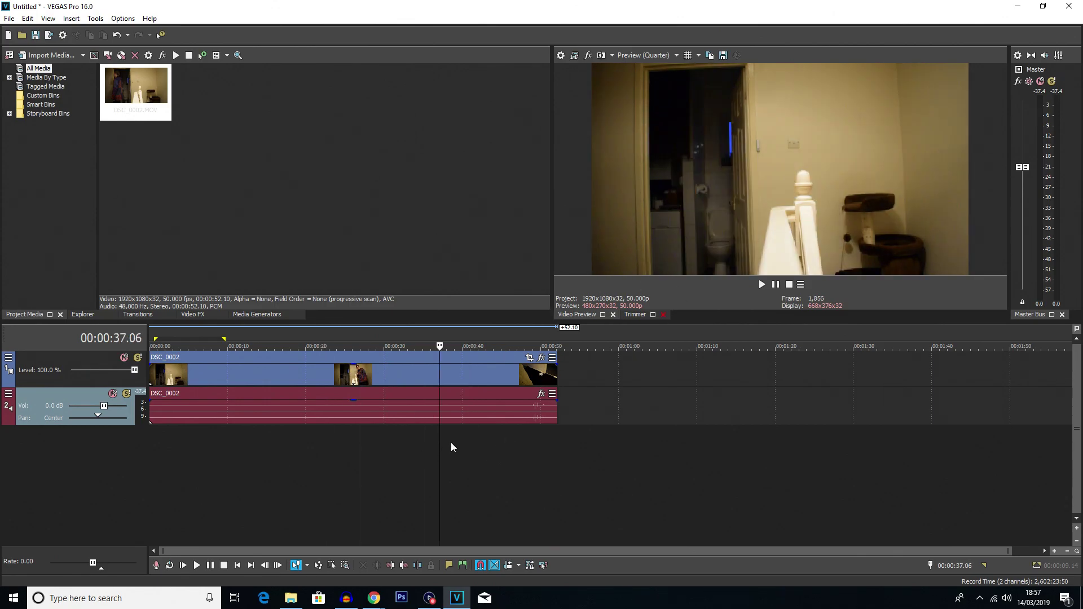
pyautogui.press('space')
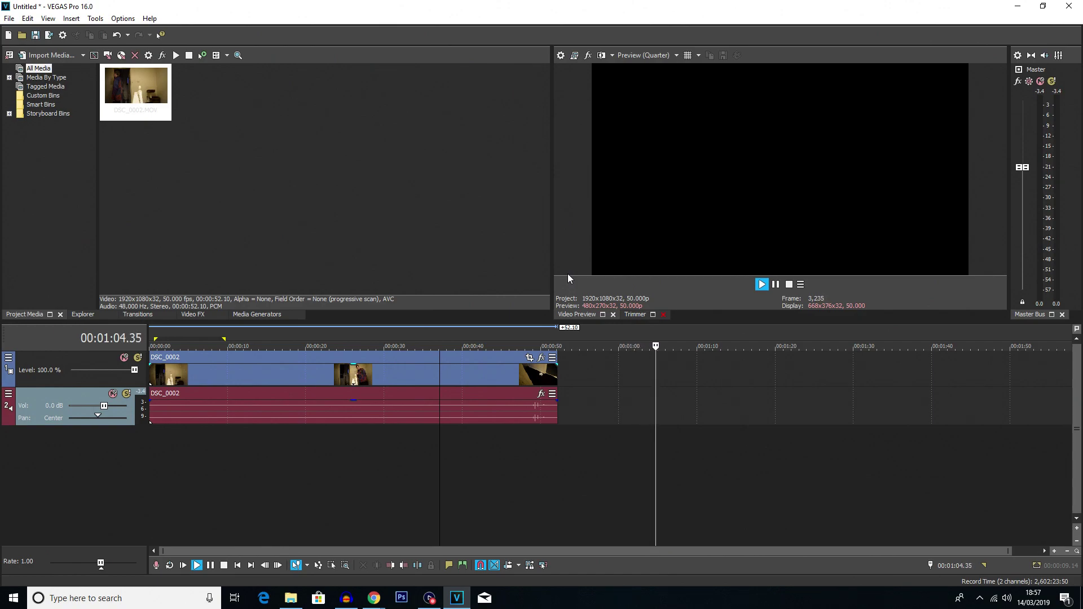
# - Review the footage by playing it from 00:00:15.32
pyautogui.press('space')
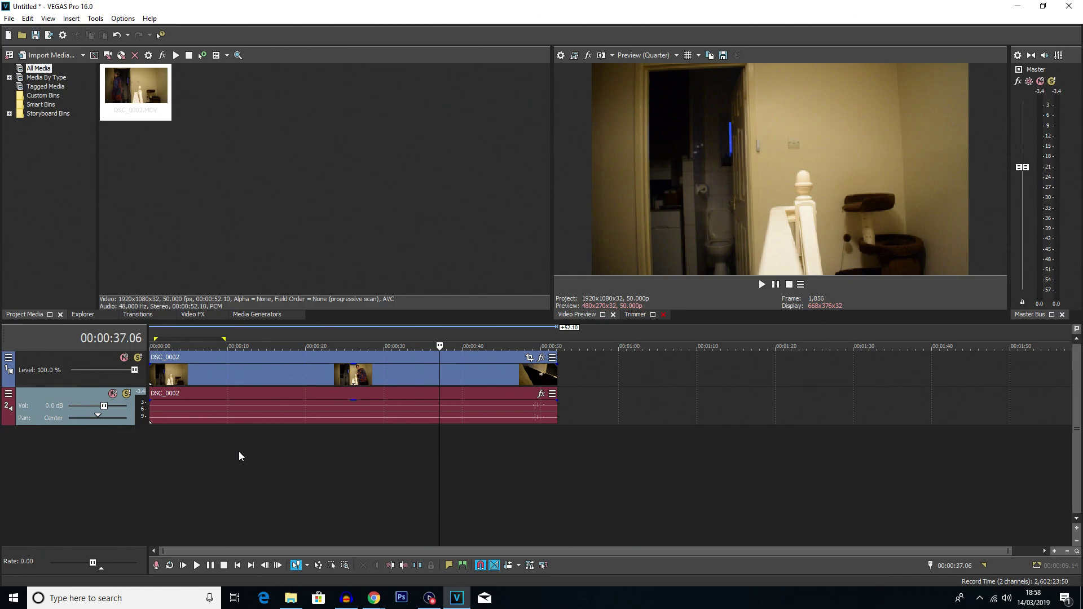
pyautogui.click(219, 436)
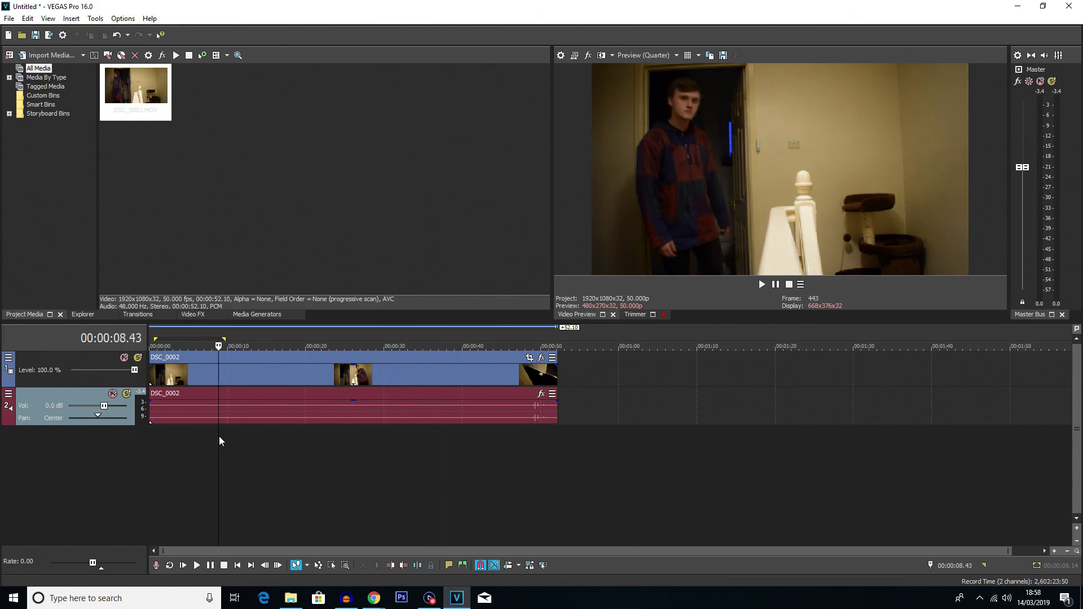
pyautogui.click(270, 431)
pyautogui.press('space')
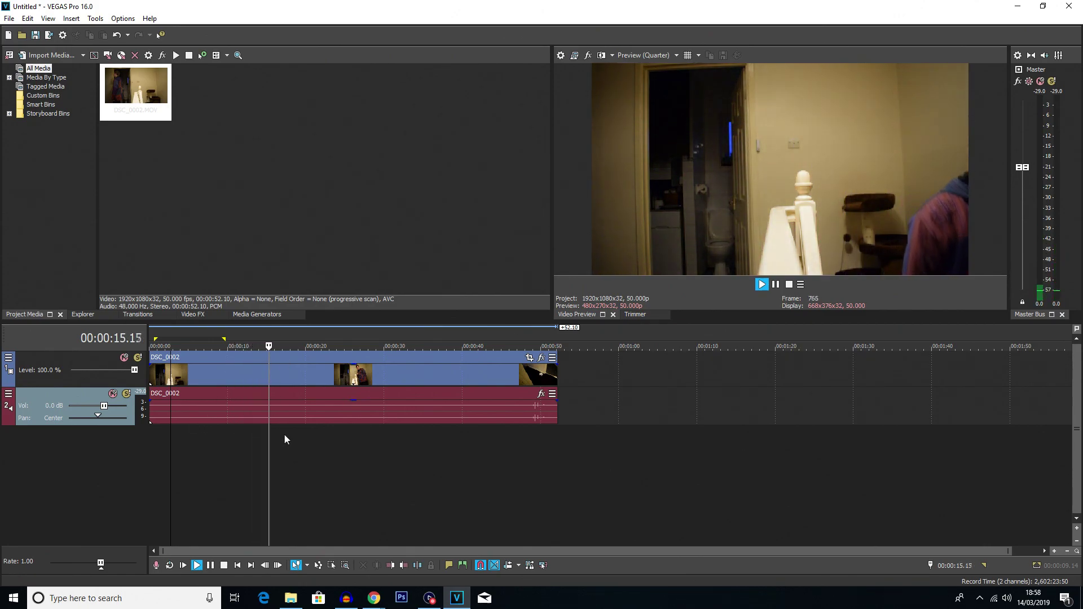
pyautogui.press('space')
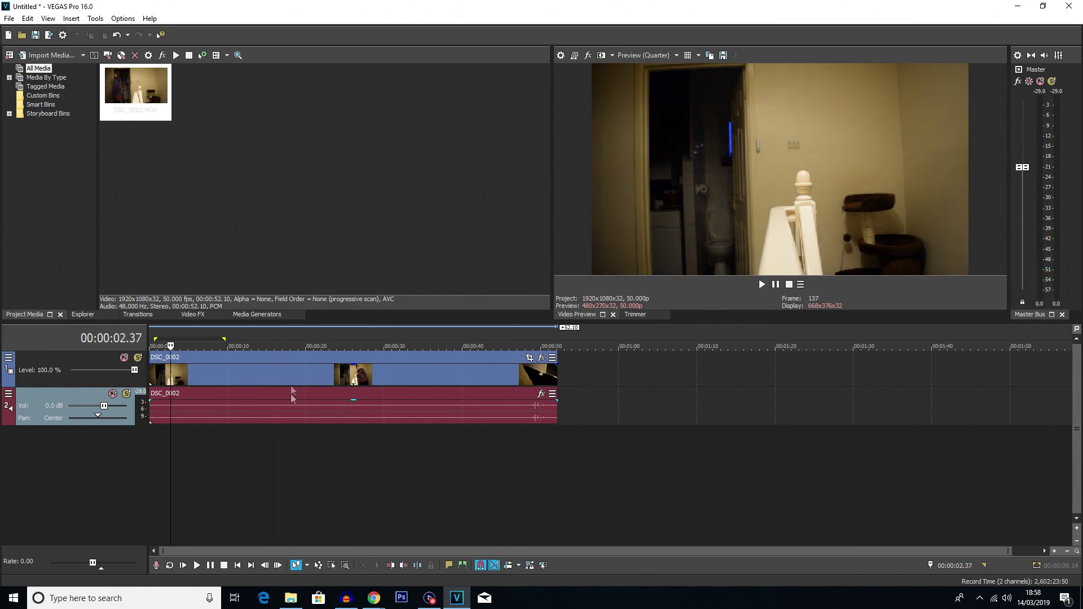
# - Split the clip at the playhead, delete the opening part, and slide the rest to the start
pyautogui.click(285, 372)
pyautogui.press('s')
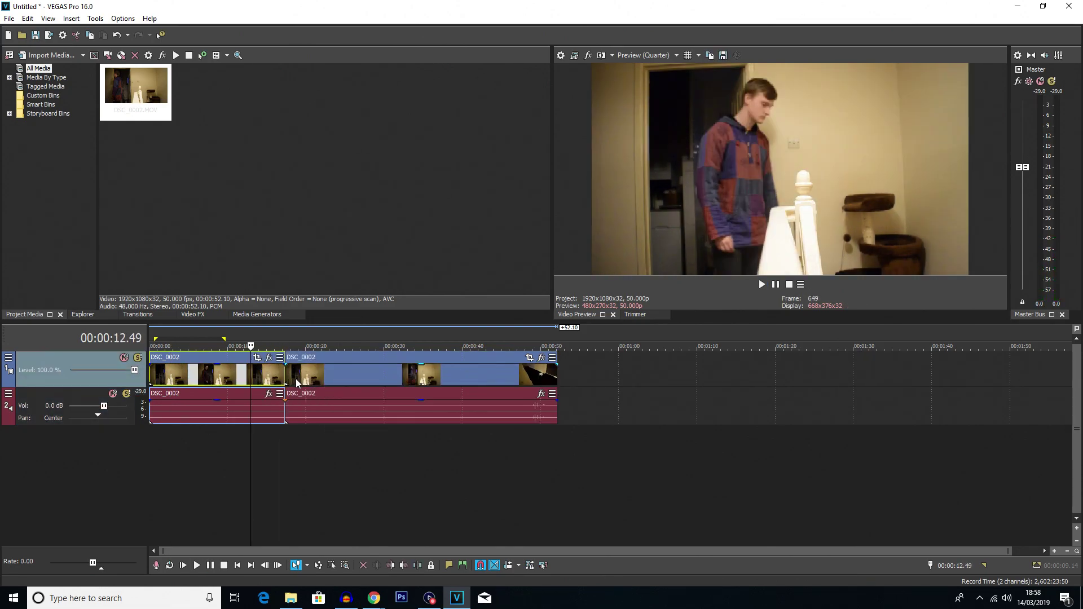
pyautogui.press('Delete')
pyautogui.click(265, 437)
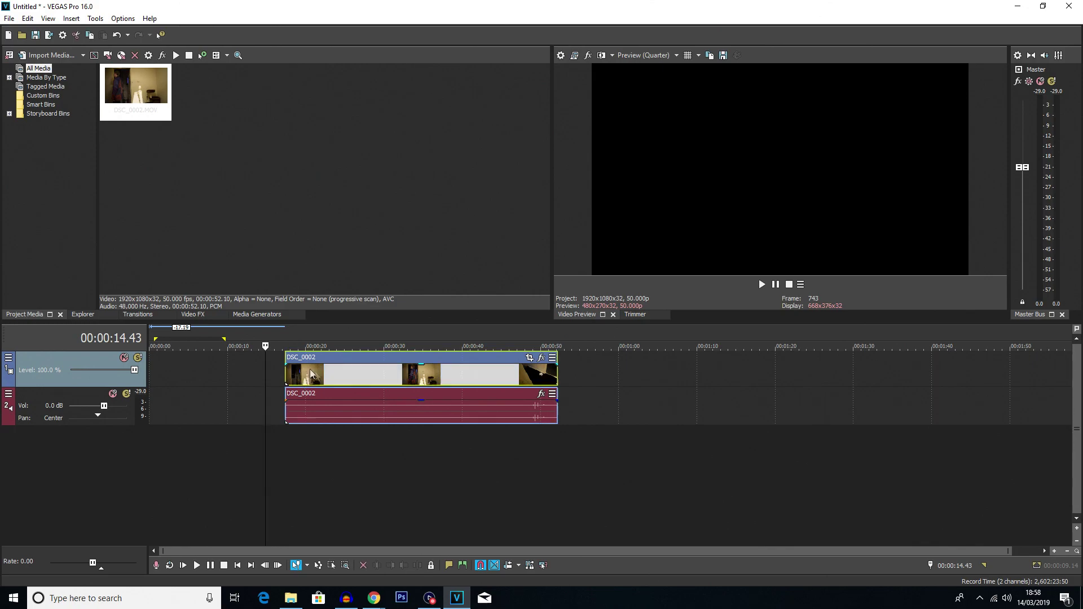
pyautogui.moveTo(318, 377); pyautogui.dragTo(182, 377)
# - Play from 00:00:06.32, split twice, and delete the middle piece to leave a gap
pyautogui.click(167, 380)
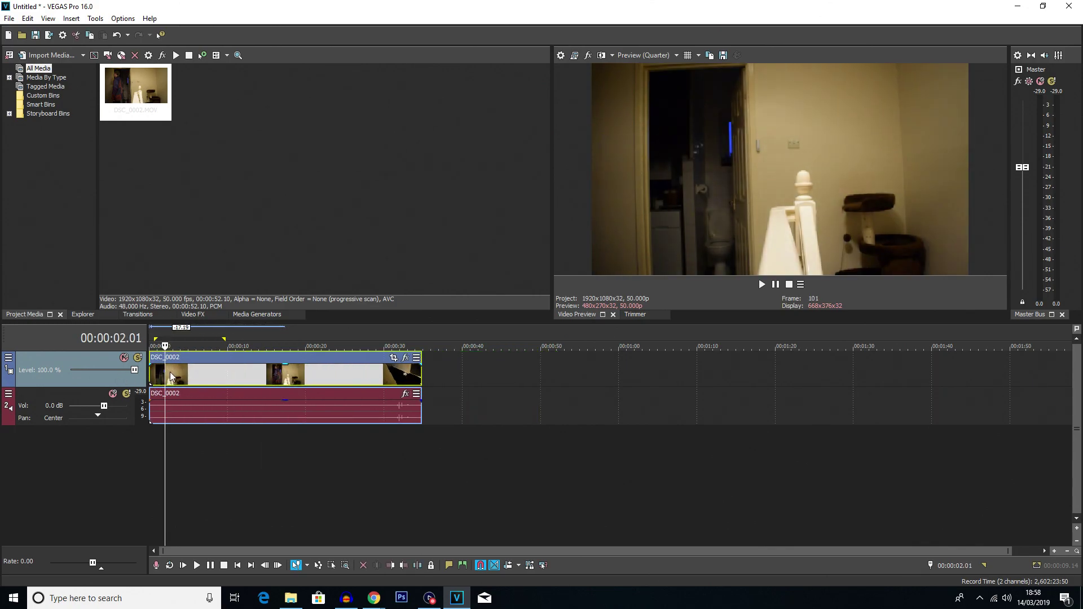
pyautogui.click(193, 378)
pyautogui.click(211, 374)
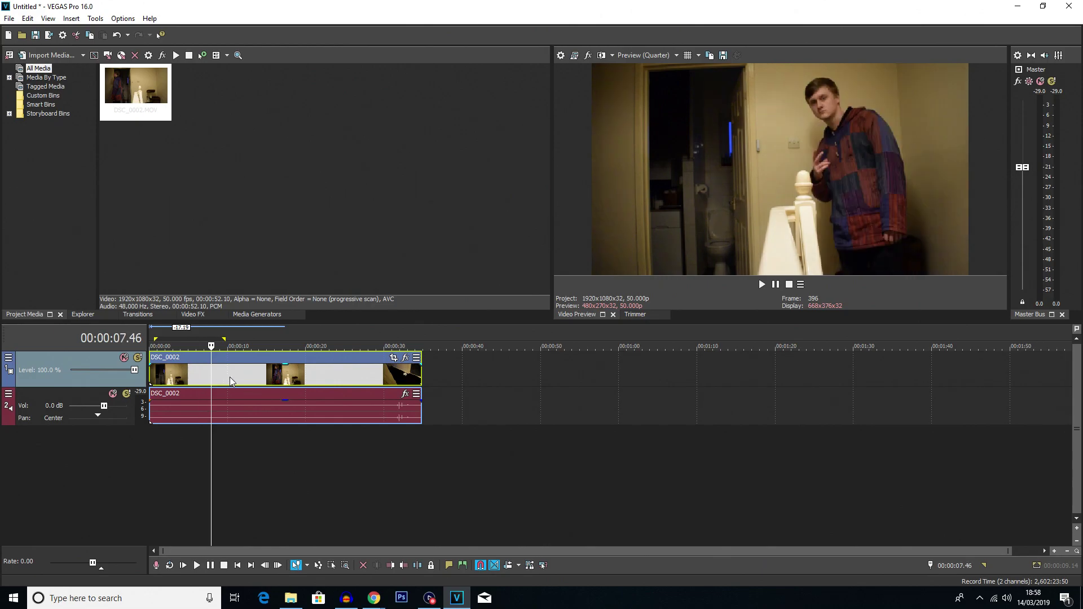
pyautogui.click(229, 377)
pyautogui.click(200, 378)
pyautogui.press('space')
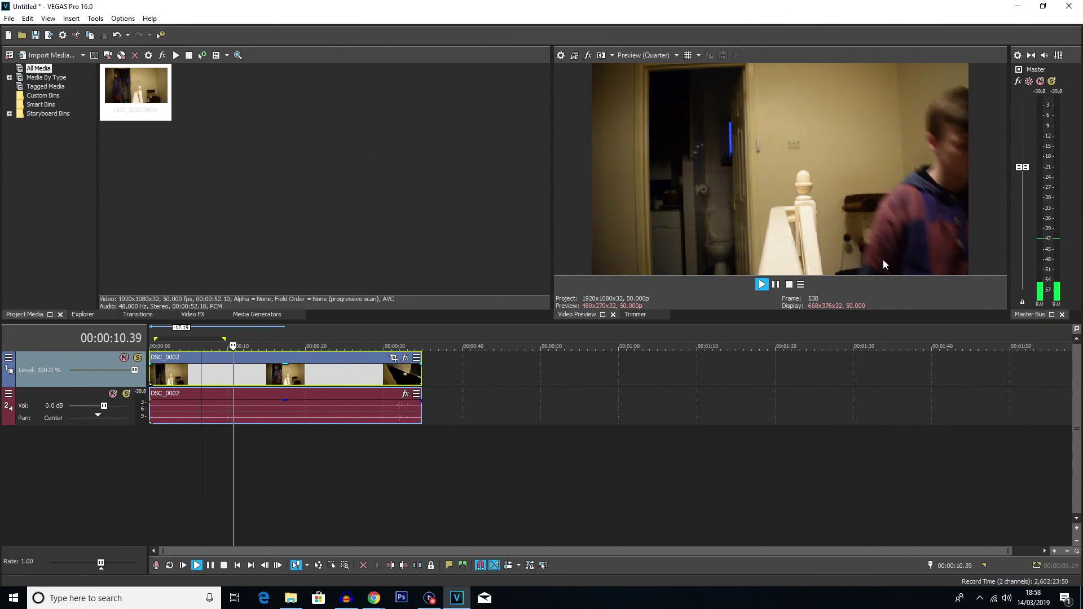
pyautogui.press('s')
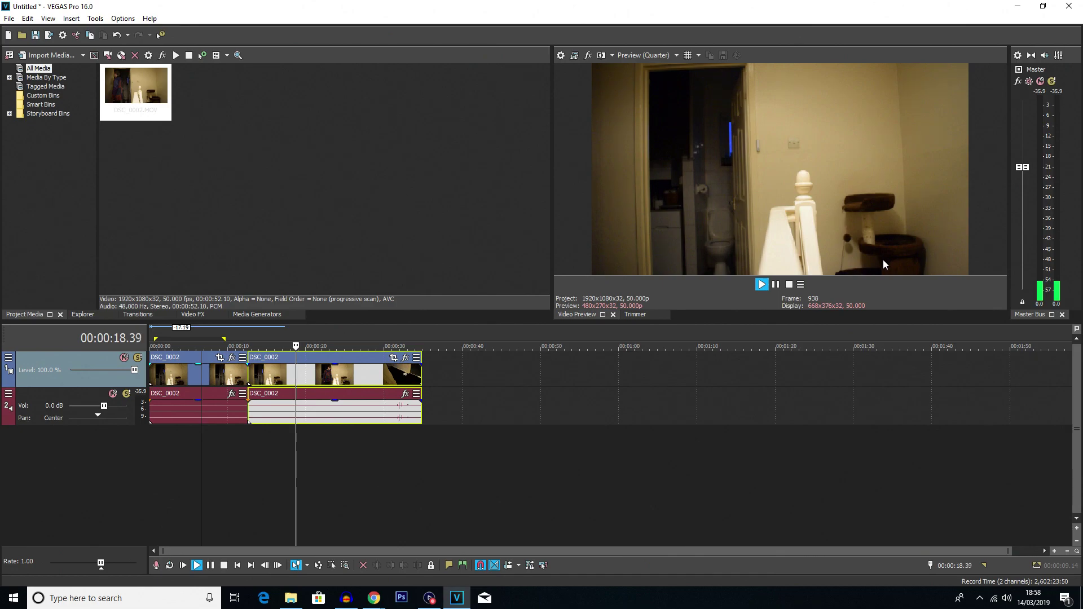
pyautogui.press('s')
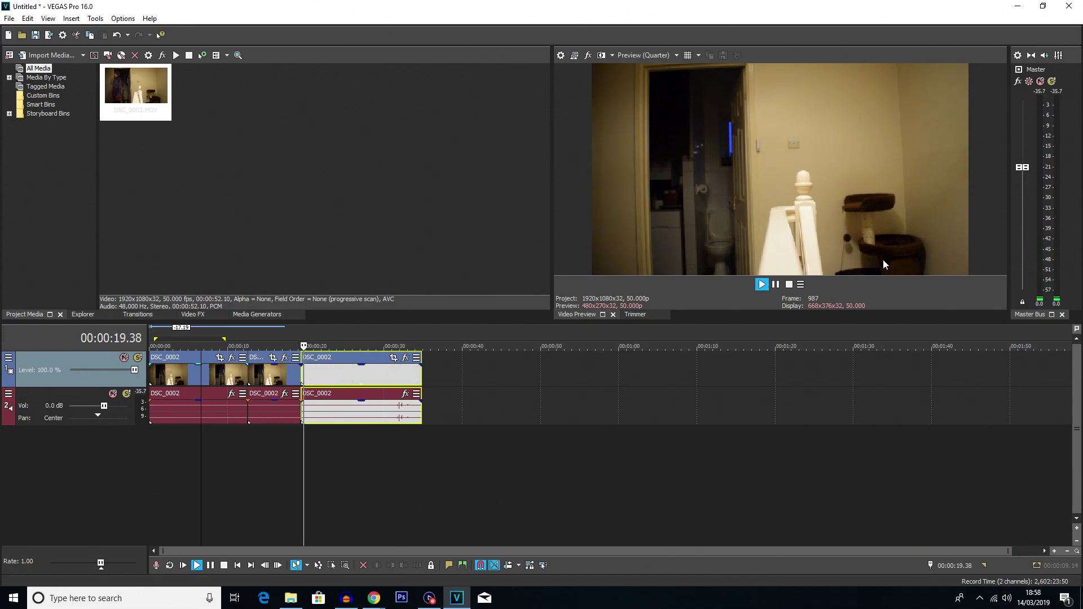
pyautogui.click(261, 383)
pyautogui.press('Delete')
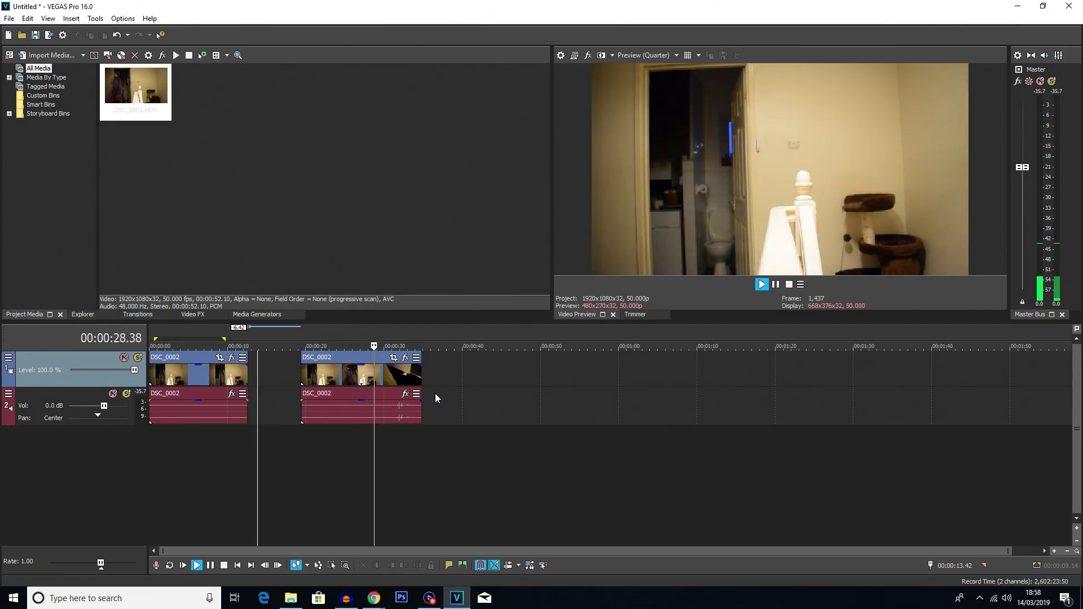
# - Split the later DSC_0002 clip at the playhead and delete its ending
pyautogui.click(378, 373)
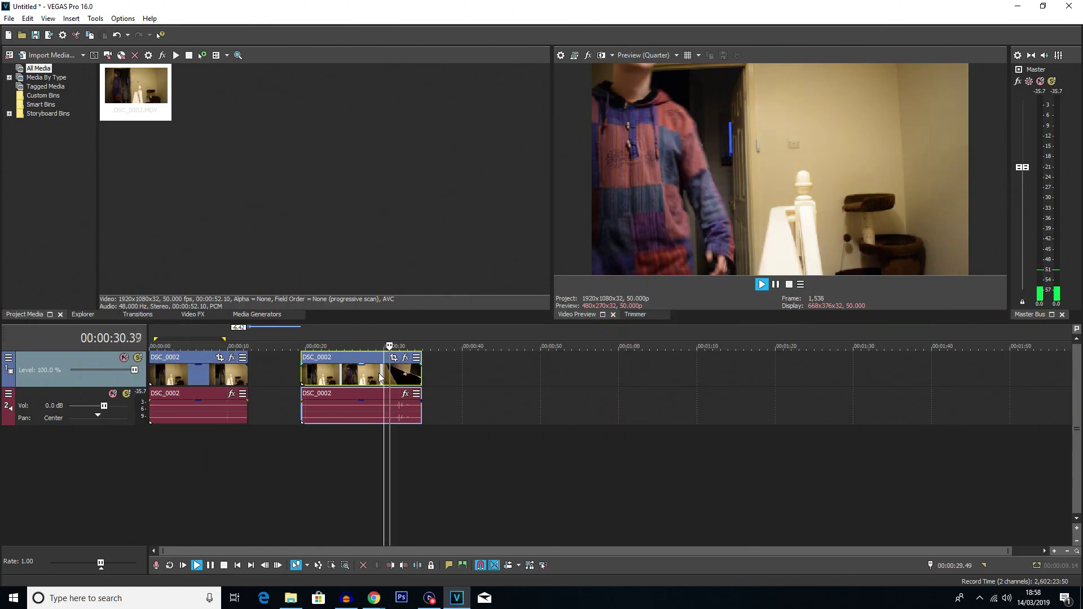
pyautogui.press('space')
pyautogui.press('s')
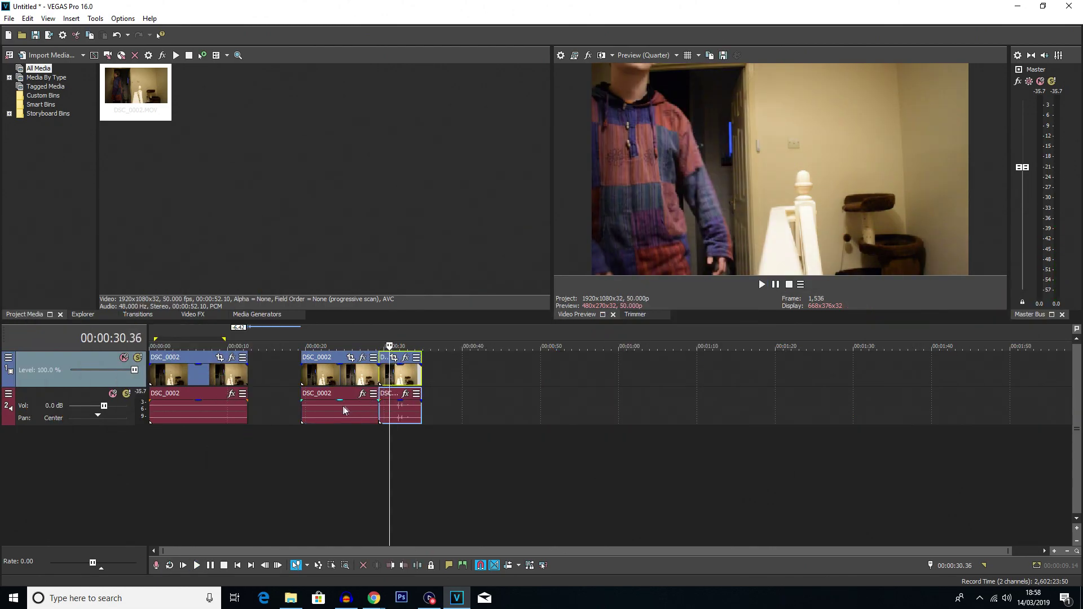
pyautogui.press('Delete')
# - Preview the edit at 4.20 s, around 21 s and 25.19 s
pyautogui.click(183, 438)
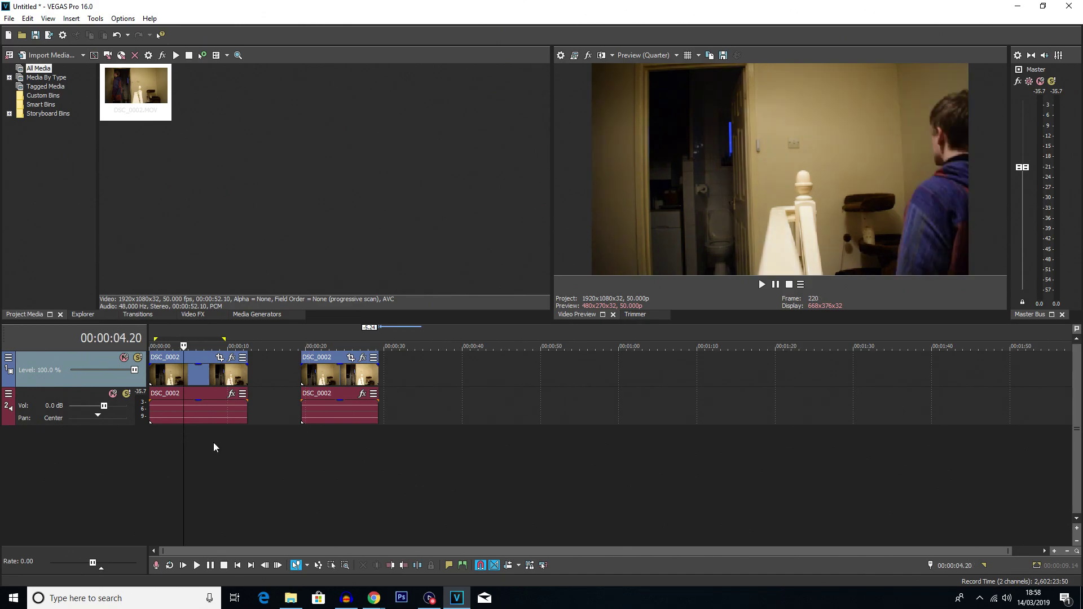
pyautogui.click(214, 446)
pyautogui.click(249, 441)
pyautogui.click(356, 445)
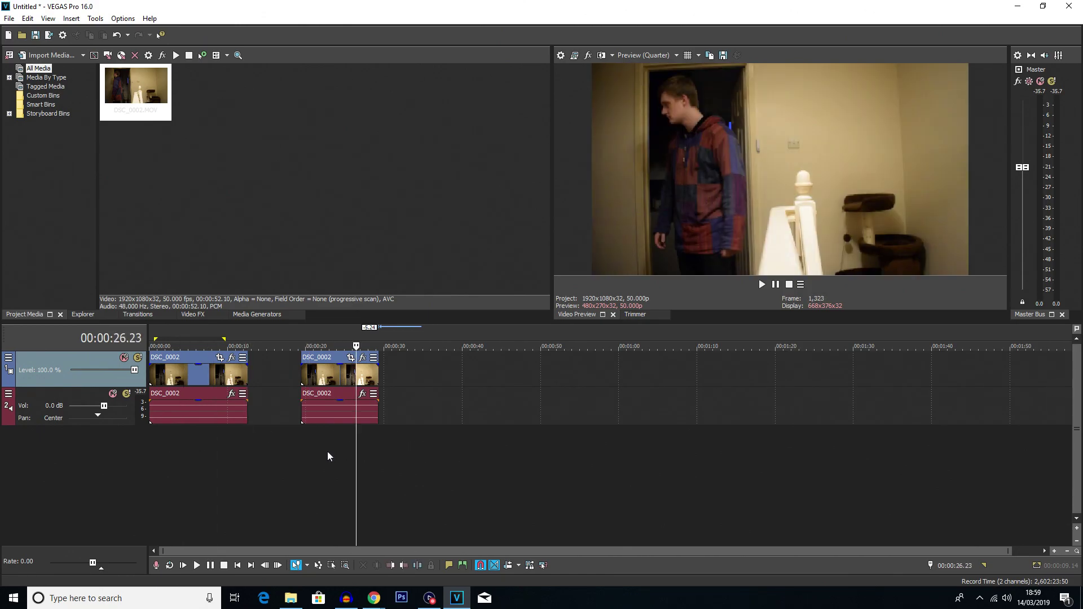
pyautogui.click(317, 449)
pyautogui.click(348, 450)
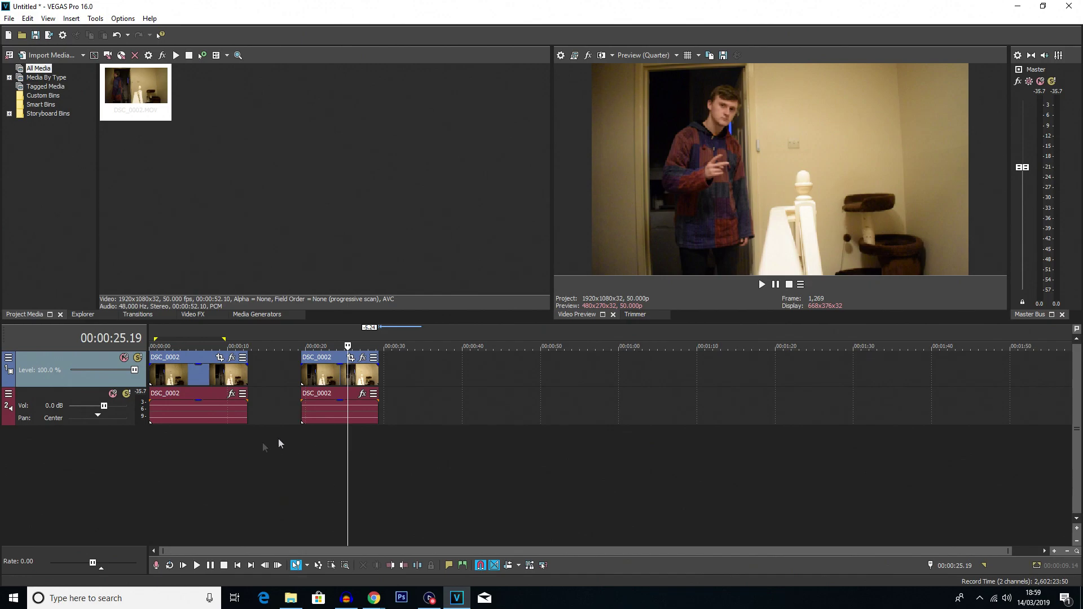
# - Insert a new video track at the top and a new audio track at the bottom
pyautogui.rightClick(258, 452)
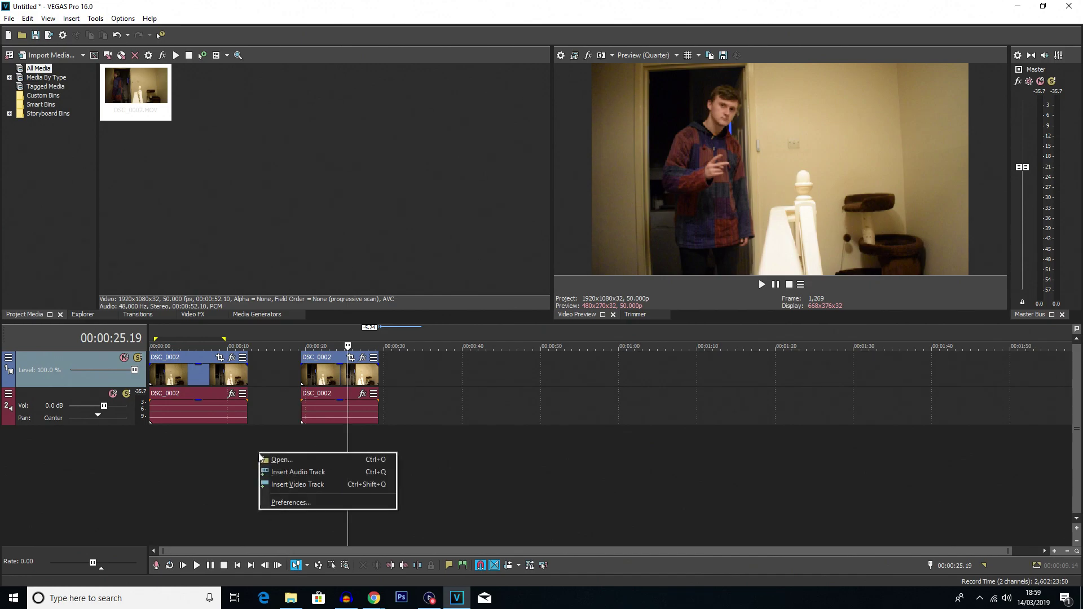
pyautogui.click(303, 486)
pyautogui.click(176, 376)
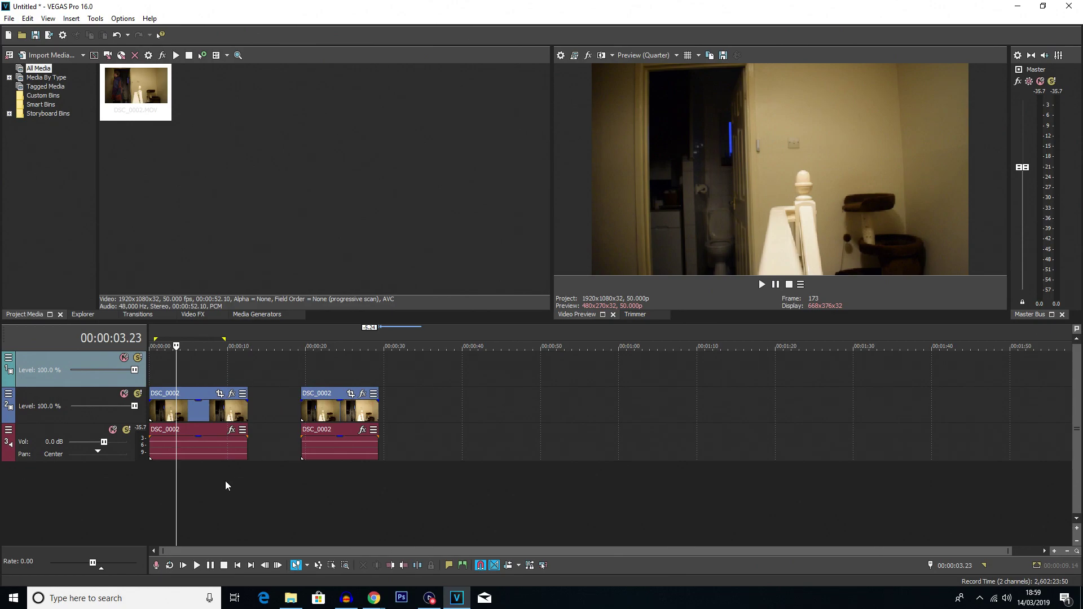
pyautogui.rightClick(205, 489)
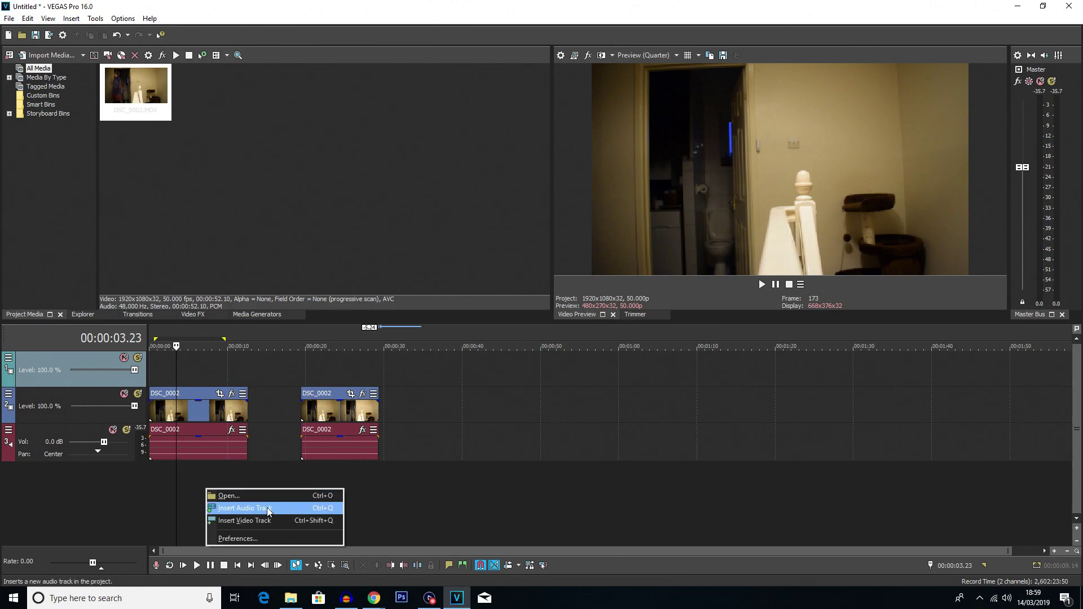
pyautogui.click(256, 511)
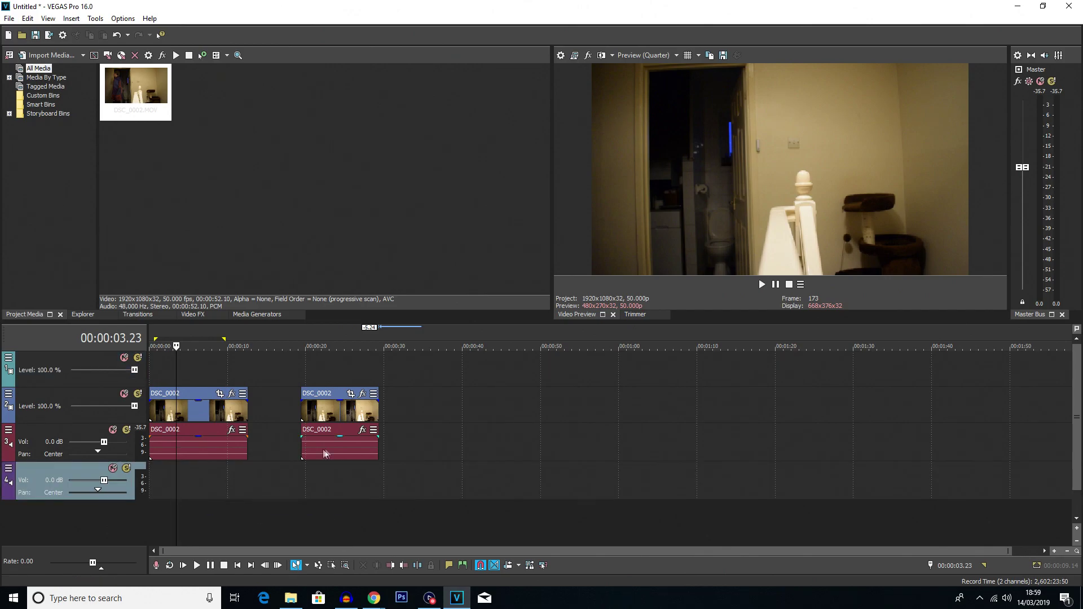
# - Move the second take to the top track's start and its audio onto the new audio track
pyautogui.moveTo(347, 419); pyautogui.dragTo(189, 367)
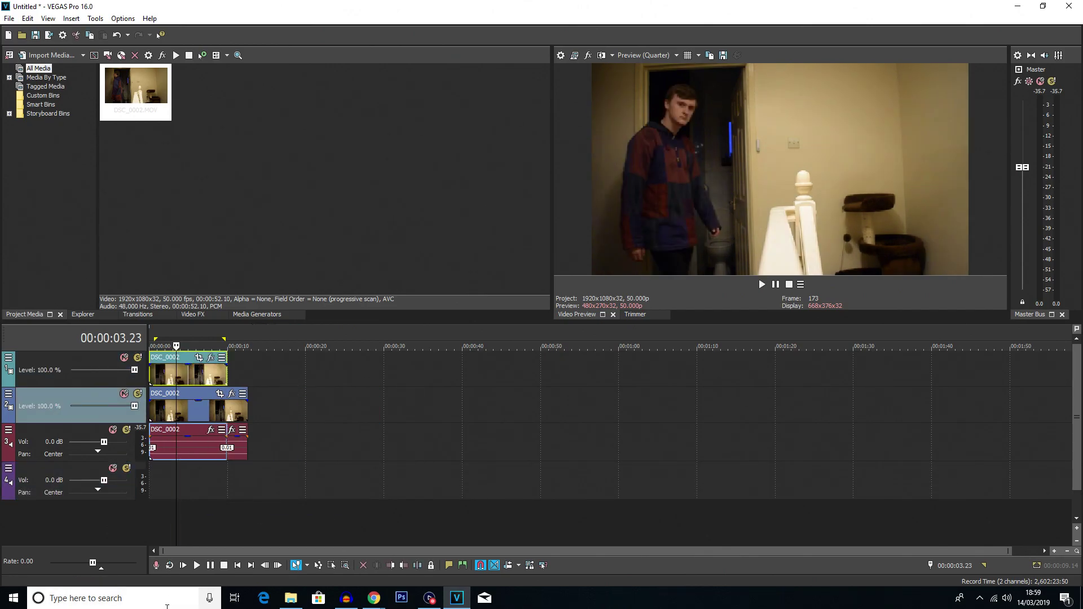
pyautogui.click(184, 456)
pyautogui.moveTo(181, 461); pyautogui.dragTo(179, 487)
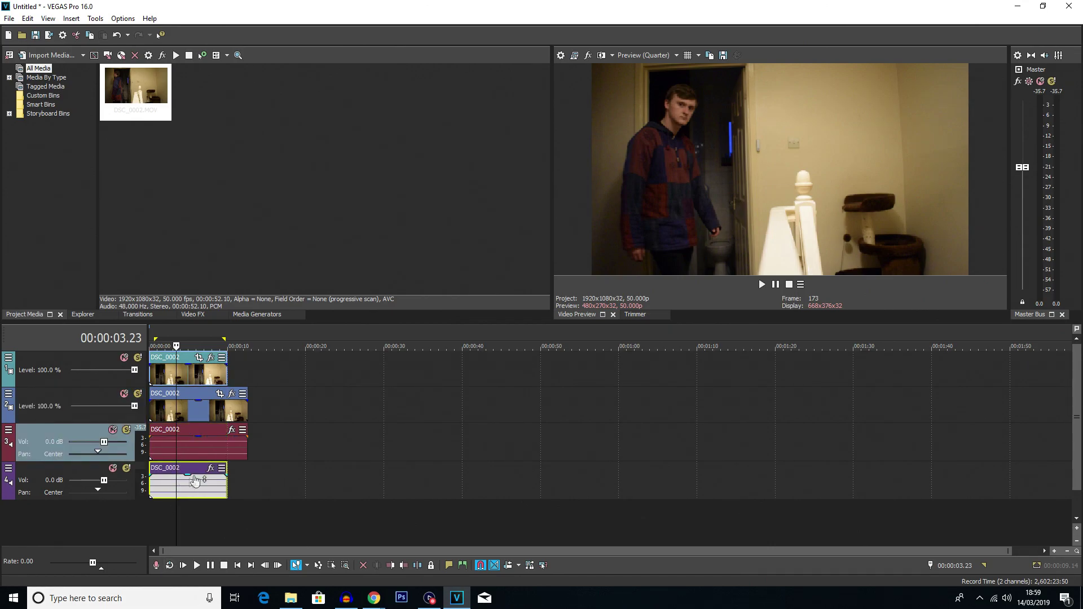
# - Check the stacked audio and video clips at 7.32 s, then bring up the first audio track's menu
pyautogui.click(208, 451)
pyautogui.click(195, 480)
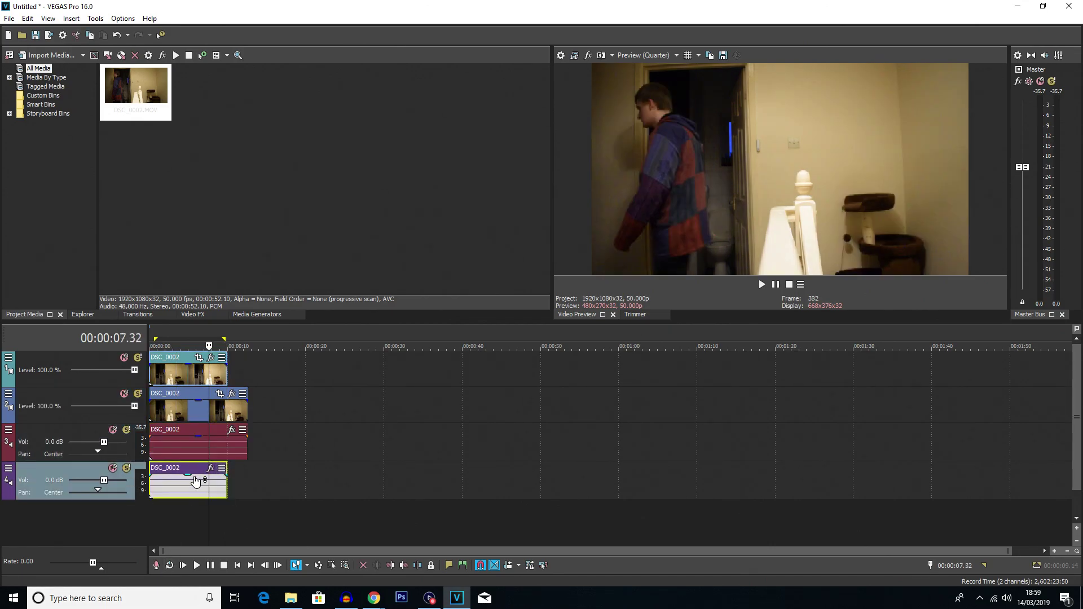
pyautogui.click(189, 405)
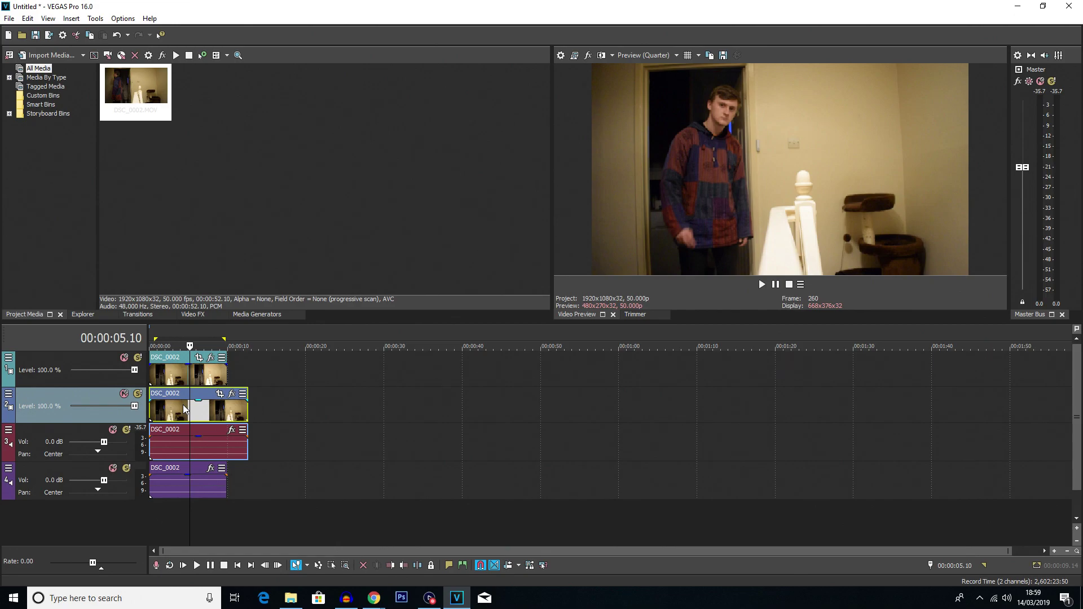
pyautogui.click(167, 488)
pyautogui.click(178, 419)
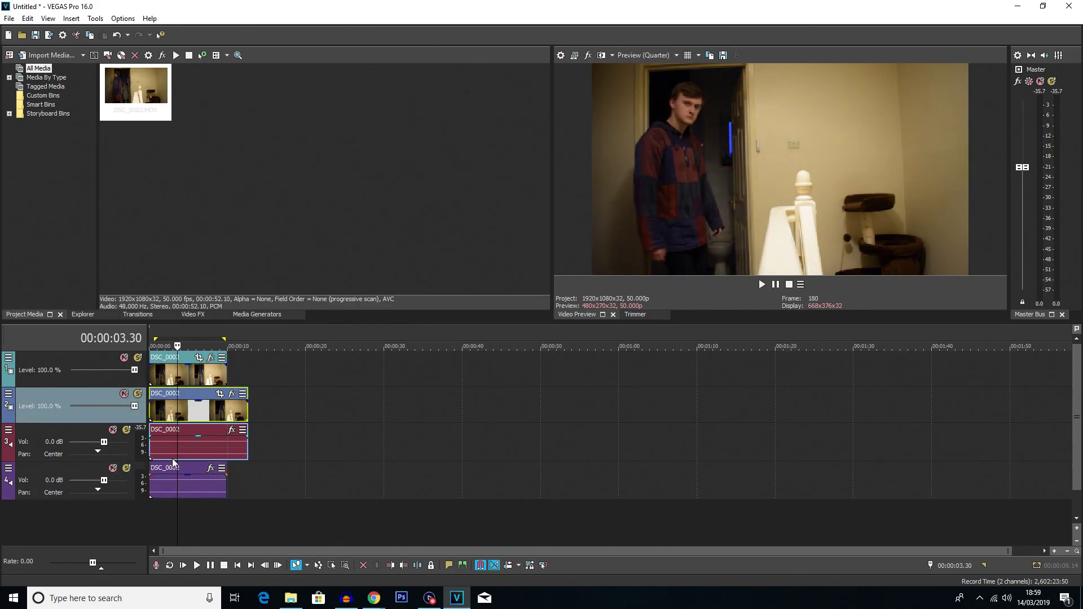
pyautogui.click(163, 517)
pyautogui.rightClick(283, 442)
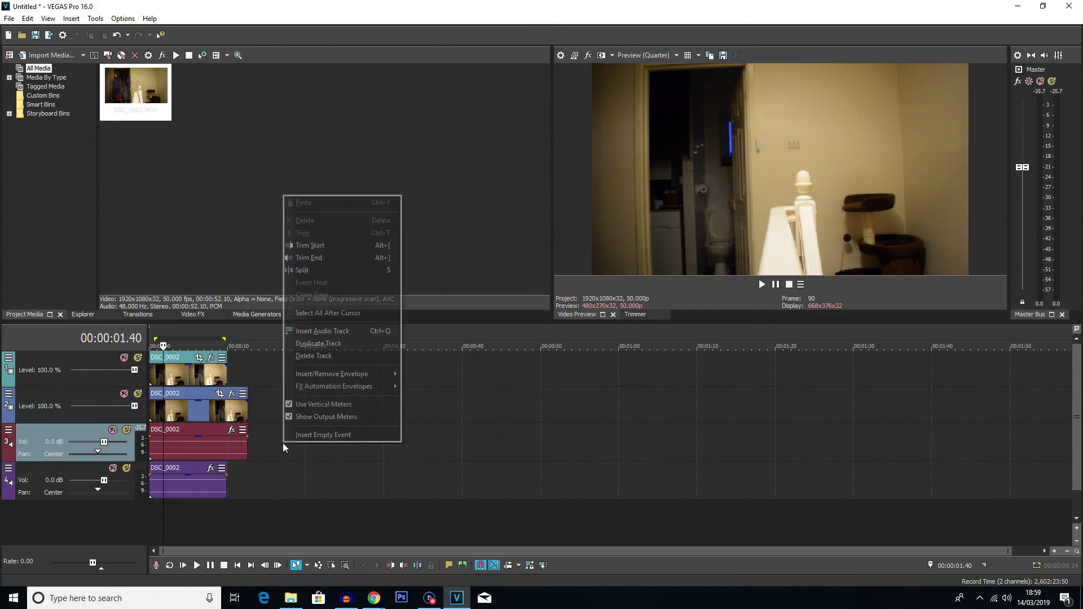
# - Delete both audio tracks from the timeline
pyautogui.click(338, 356)
pyautogui.rightClick(282, 442)
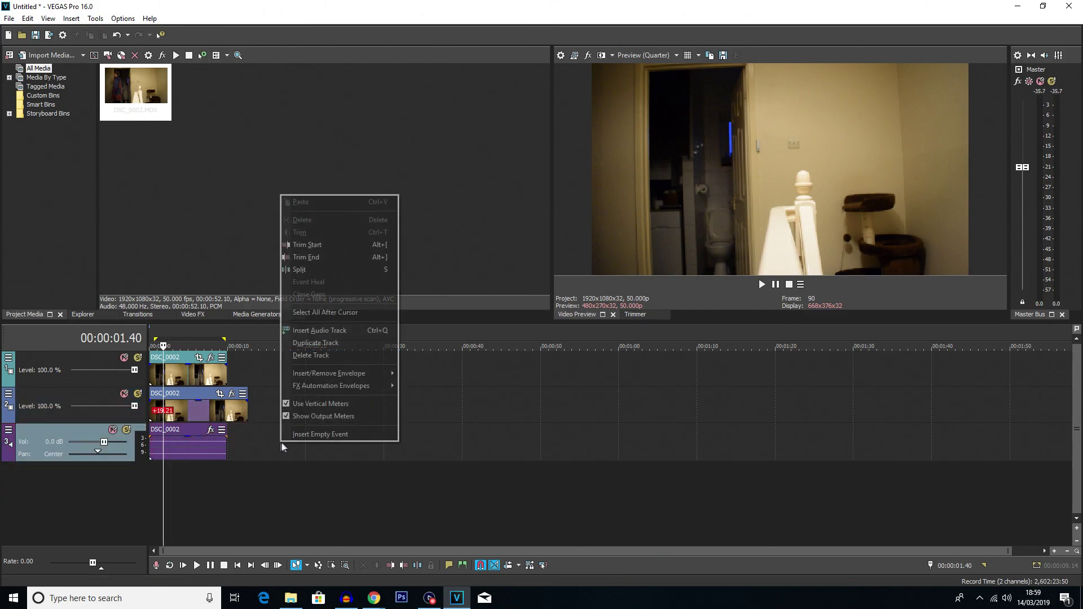
pyautogui.click(330, 356)
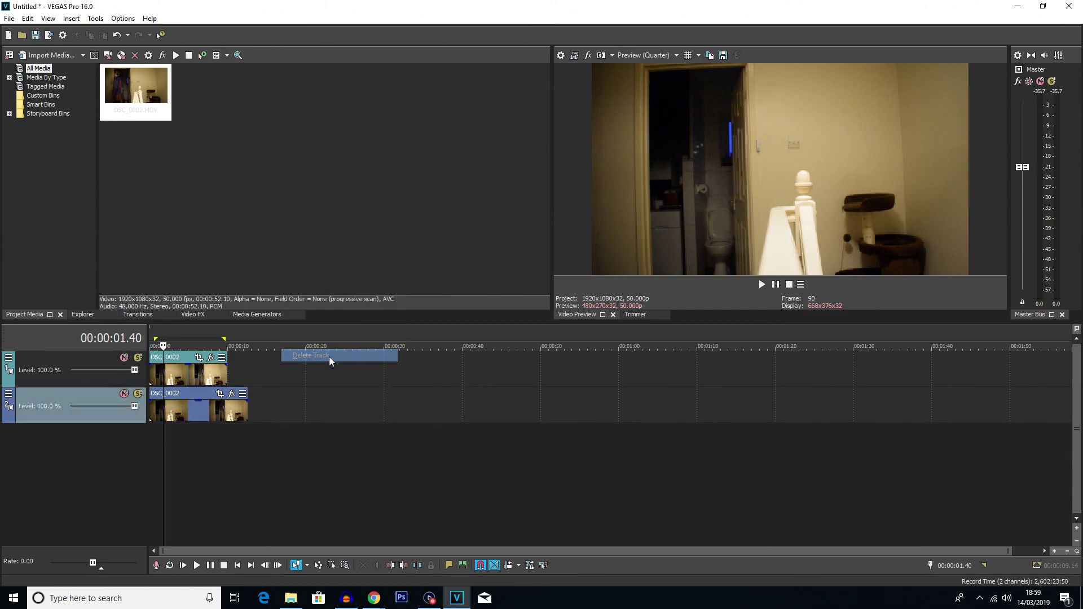
pyautogui.click(169, 434)
pyautogui.scroll(8, 181, 445)
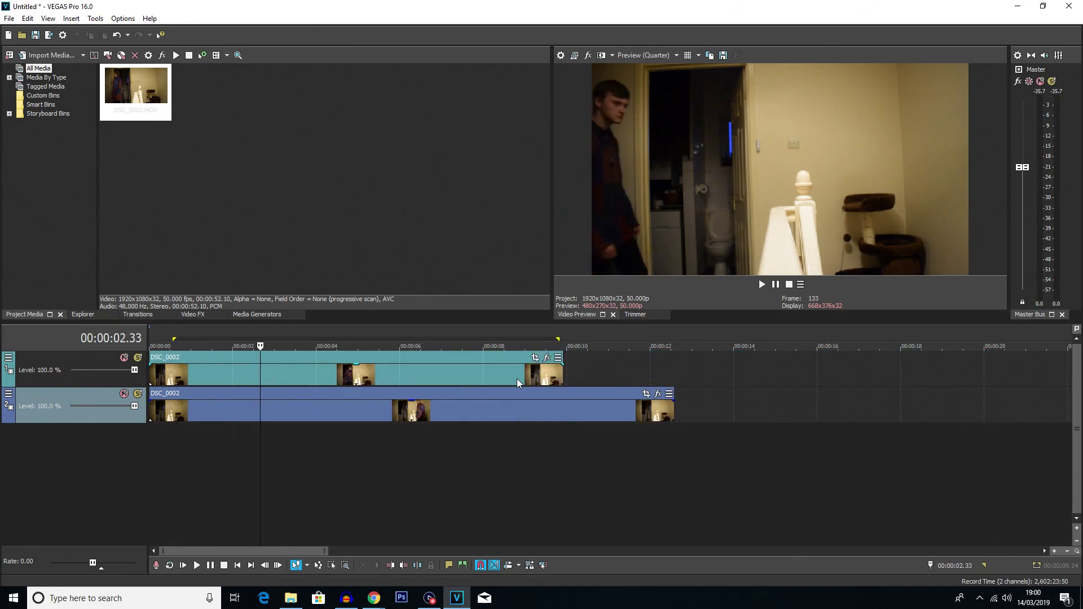
# - Shift the top take about 1.05 s later and extend its start back to zero
pyautogui.click(516, 378)
pyautogui.click(552, 378)
pyautogui.click(525, 379)
pyautogui.click(451, 375)
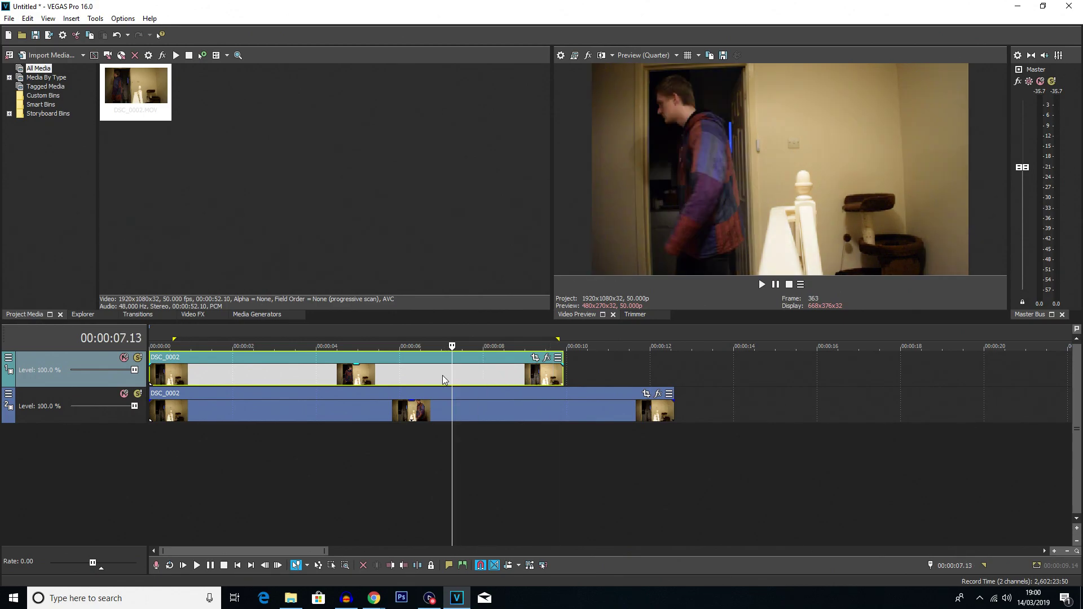
pyautogui.moveTo(442, 375); pyautogui.dragTo(487, 375)
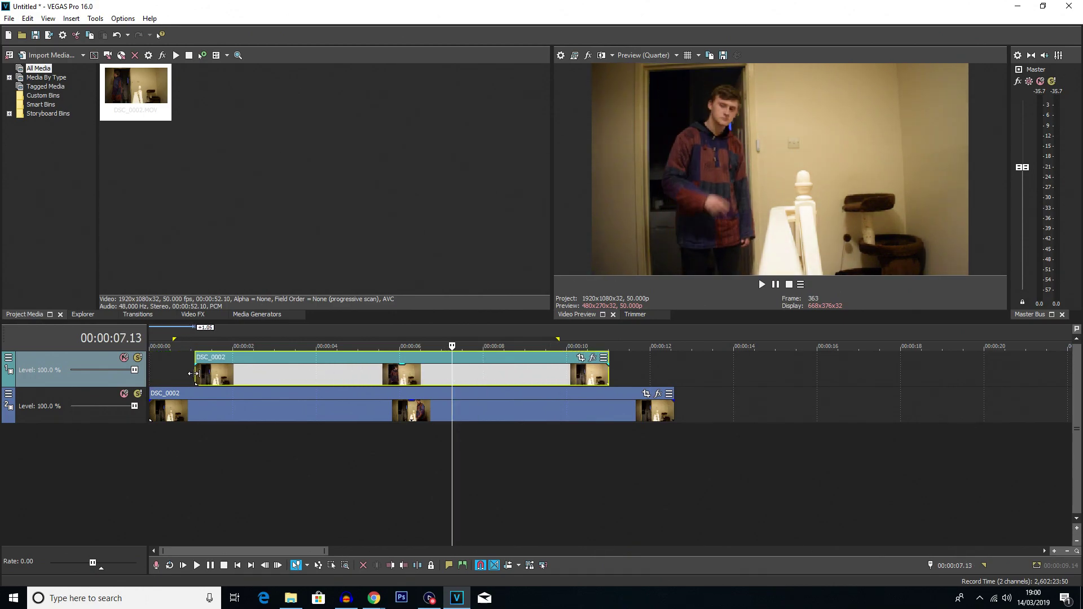
pyautogui.moveTo(192, 373); pyautogui.dragTo(161, 377)
# - Check the opening frames at 0.06–0.18 s and select the lower take
pyautogui.click(164, 376)
pyautogui.click(154, 376)
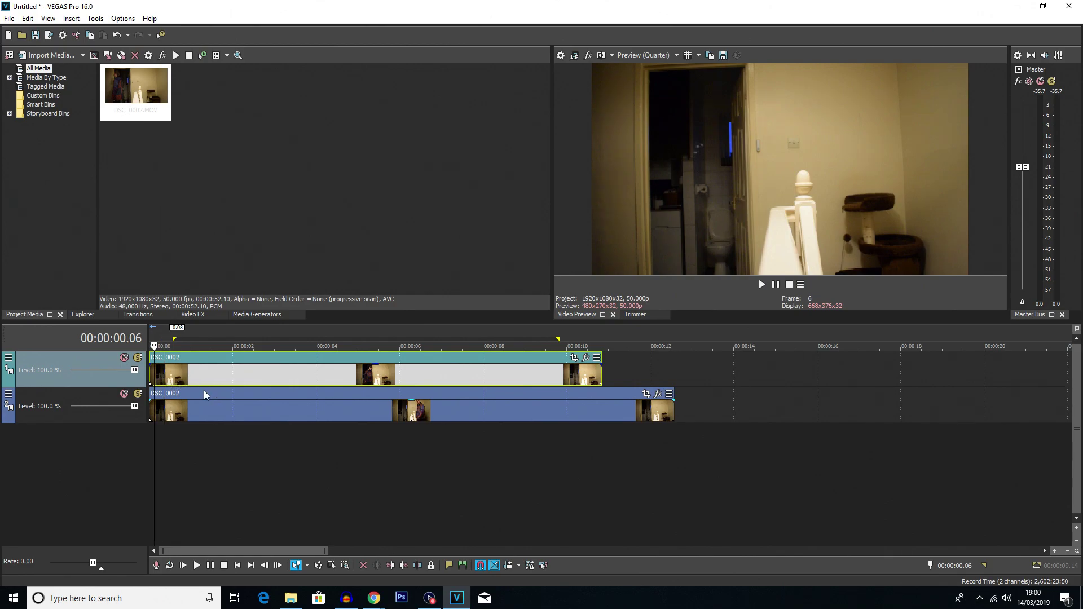
pyautogui.click(164, 377)
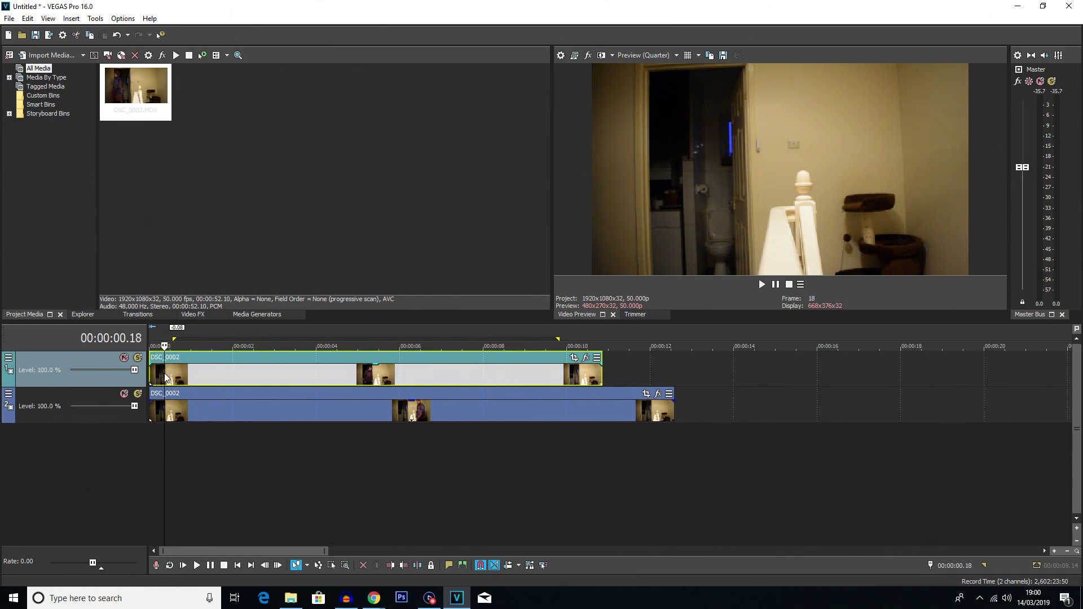
pyautogui.click(310, 413)
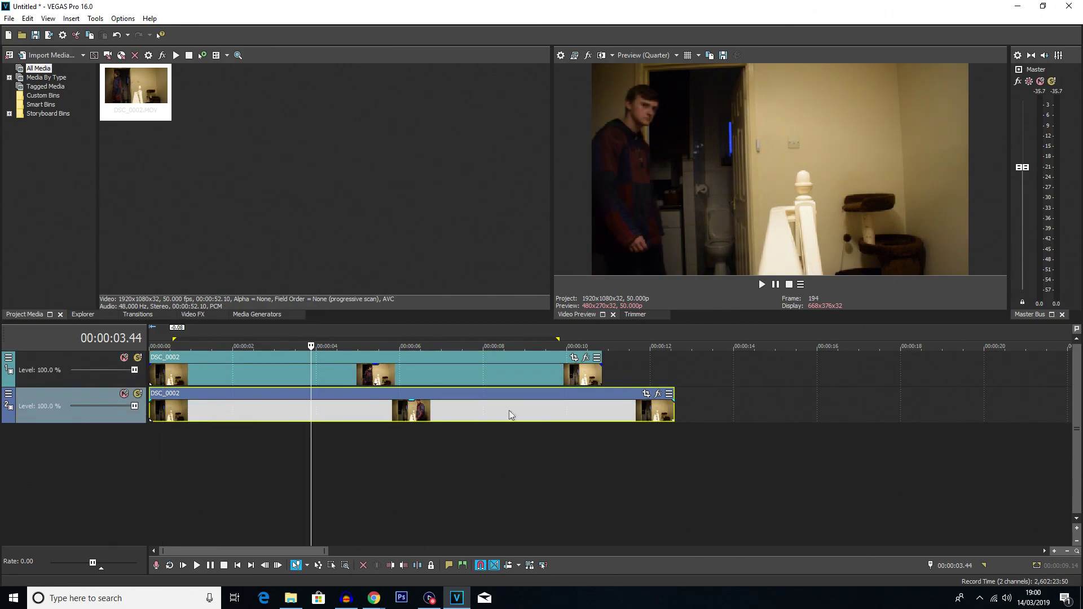
pyautogui.click(300, 381)
pyautogui.press('space')
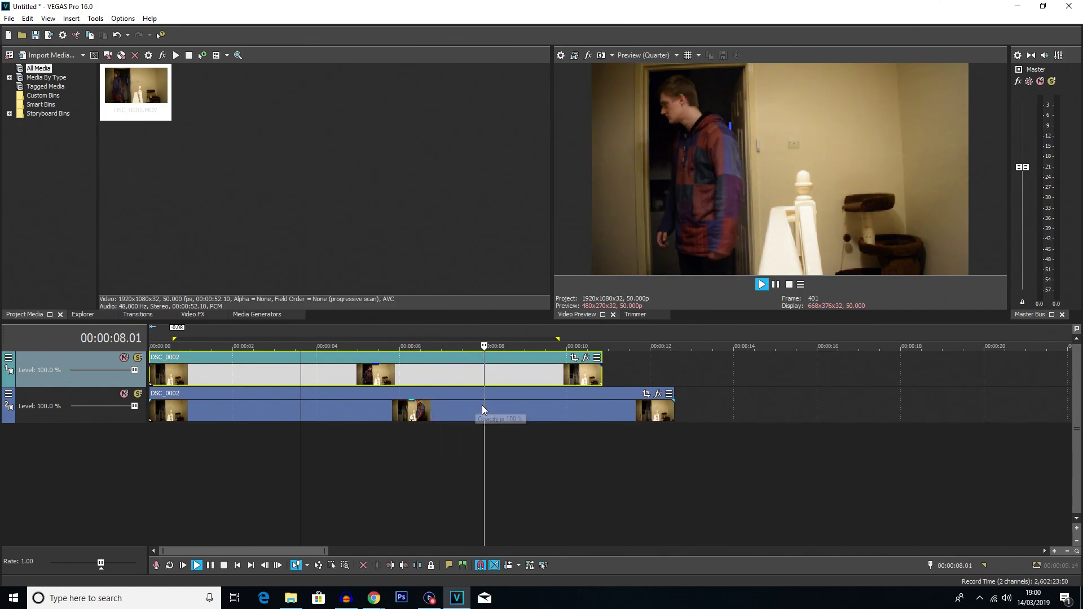
pyautogui.press('space')
pyautogui.click(438, 374)
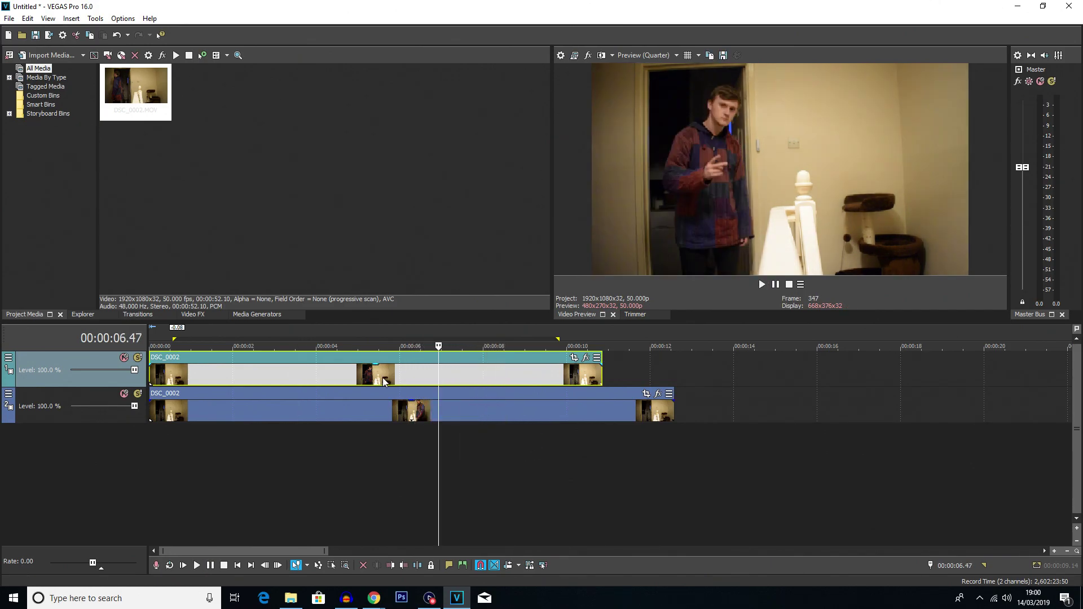
pyautogui.click(383, 377)
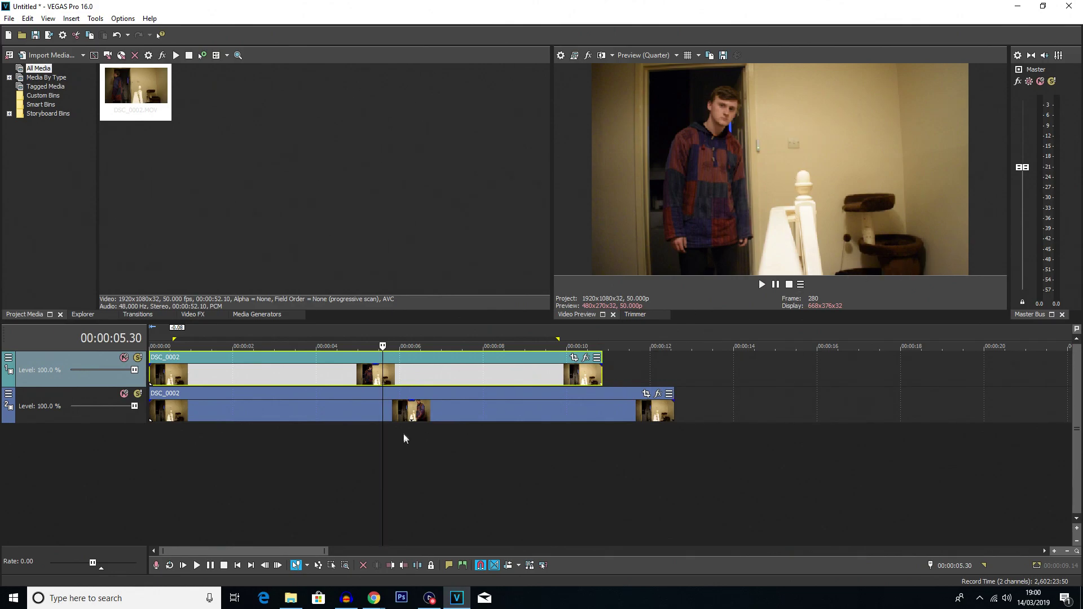
pyautogui.click(409, 415)
pyautogui.click(511, 475)
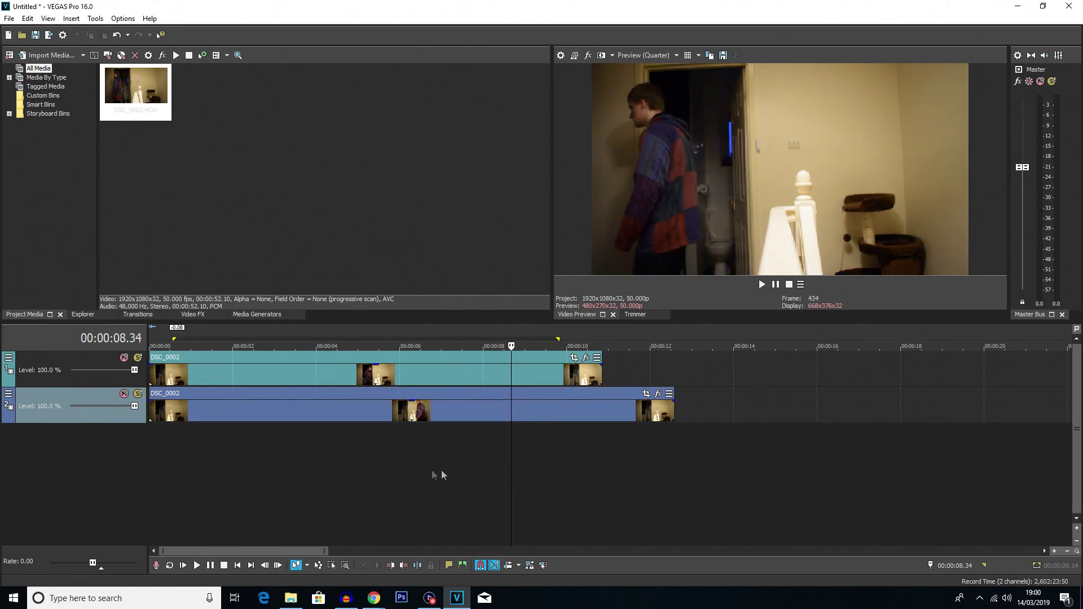
pyautogui.click(430, 415)
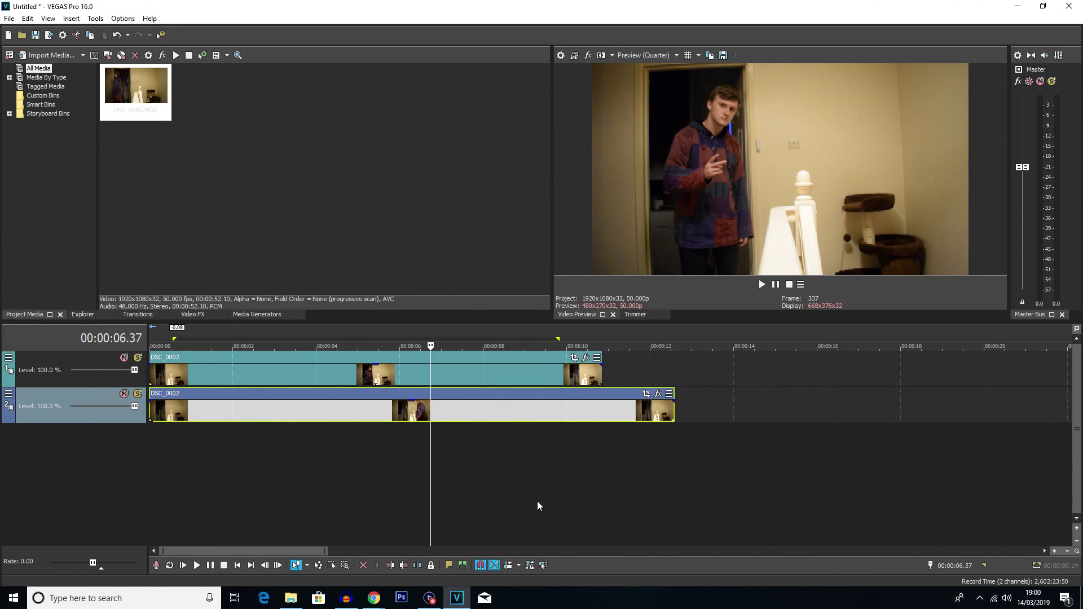
pyautogui.click(181, 368)
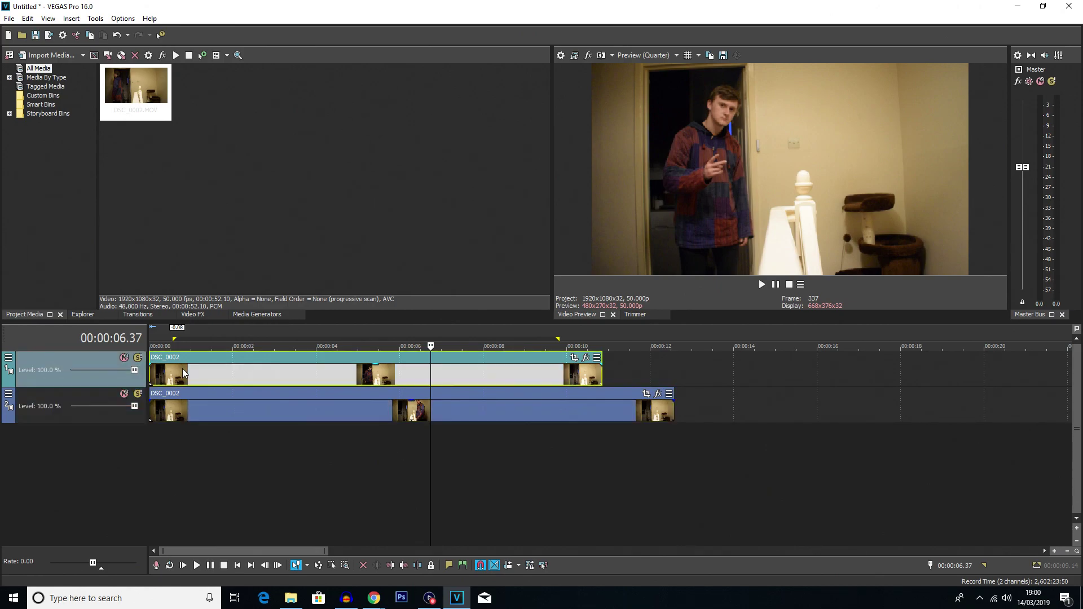
pyautogui.click(472, 419)
pyautogui.click(492, 378)
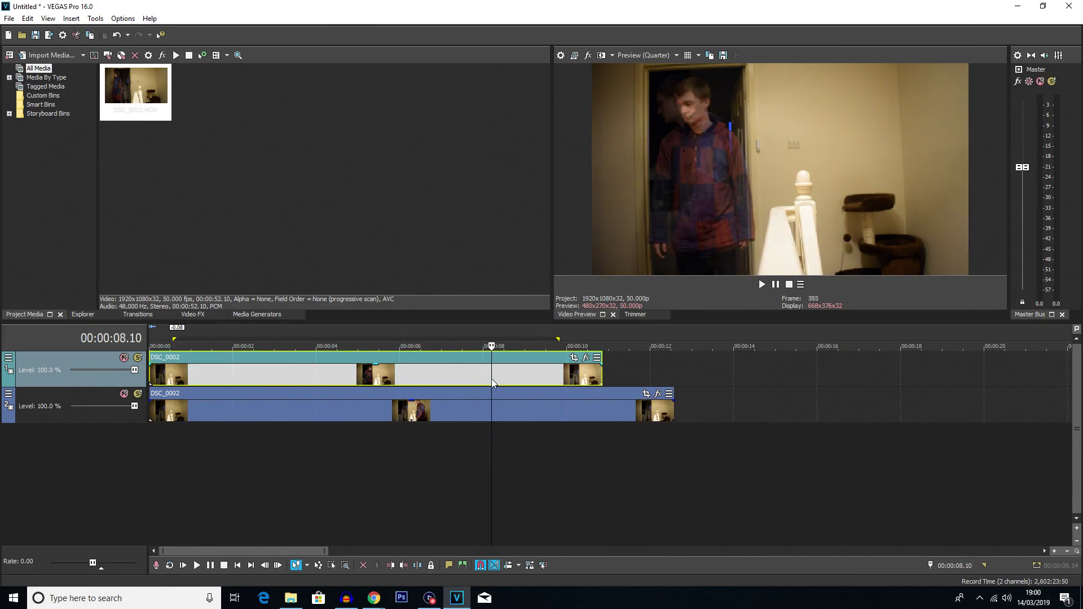
# - Open Event Pan/Crop on the top take, enable Sync Cursor and Mask, and scrub the clip
pyautogui.click(573, 358)
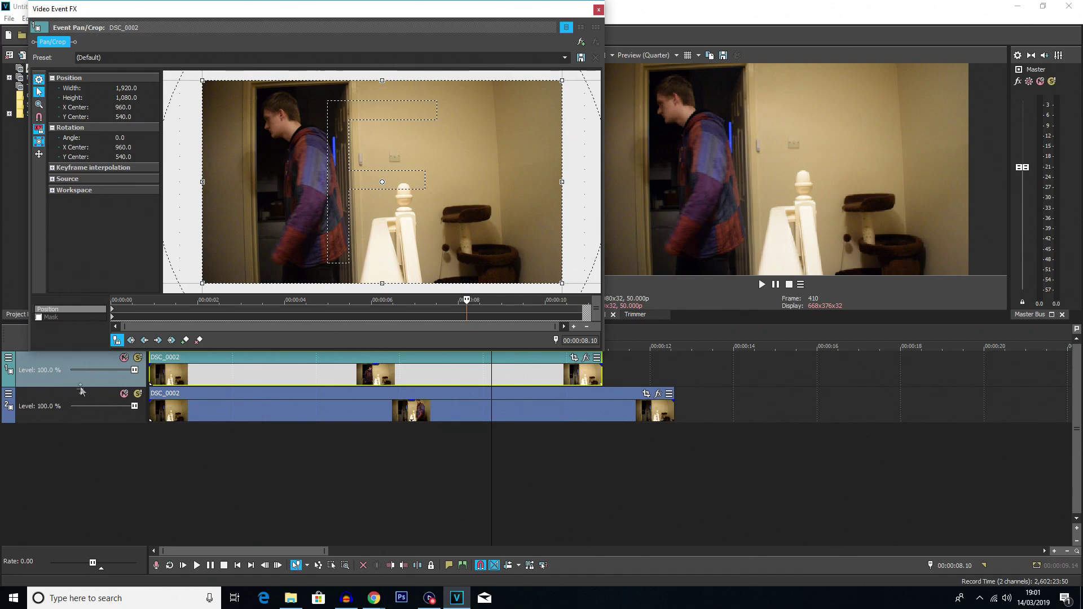
pyautogui.click(118, 341)
pyautogui.click(39, 318)
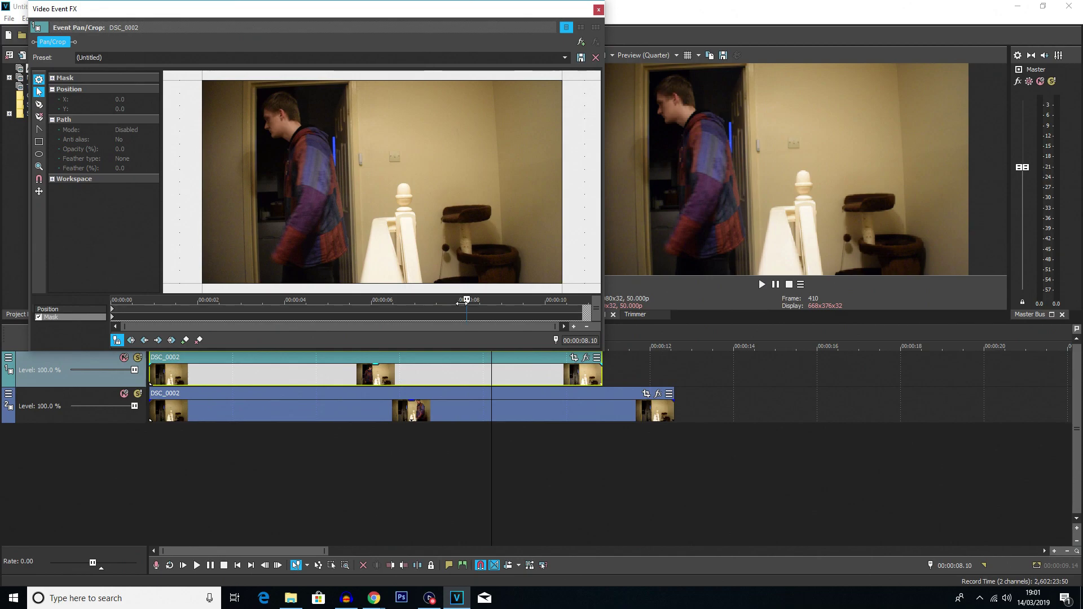
pyautogui.moveTo(461, 303); pyautogui.dragTo(94, 326)
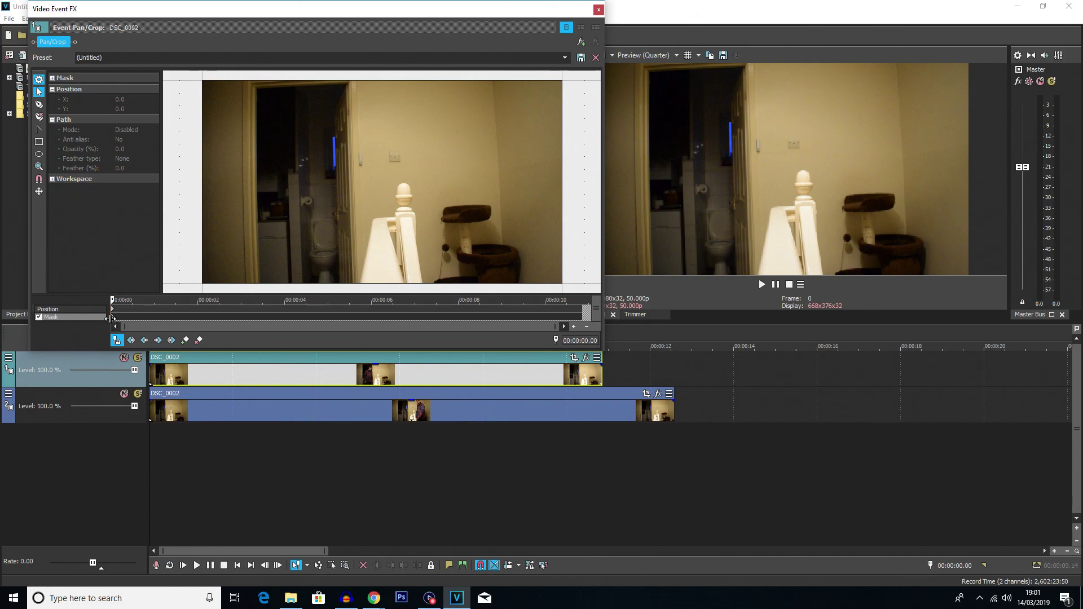
pyautogui.moveTo(110, 299); pyautogui.dragTo(570, 308)
pyautogui.moveTo(405, 309); pyautogui.dragTo(101, 321)
pyautogui.click(38, 152)
pyautogui.moveTo(423, 126); pyautogui.dragTo(314, 254)
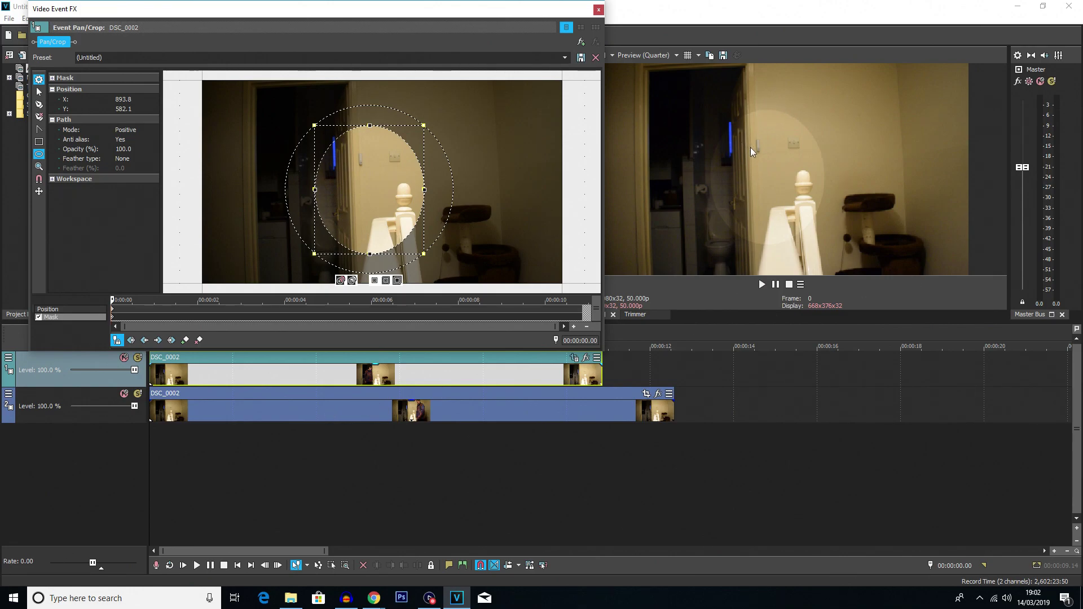
pyautogui.click(67, 367)
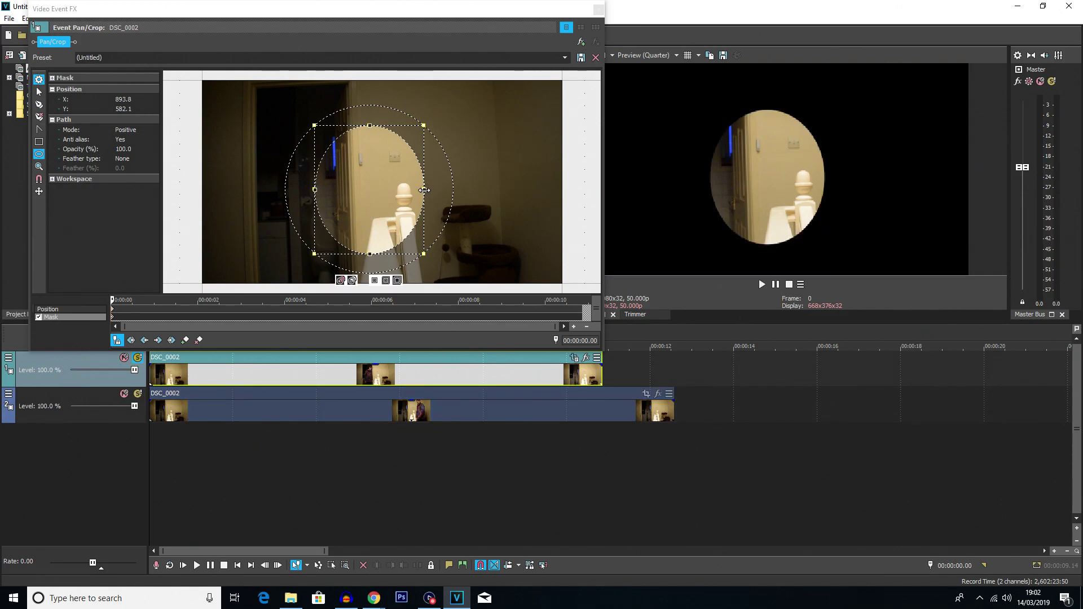
pyautogui.moveTo(423, 190); pyautogui.dragTo(496, 189)
pyautogui.moveTo(316, 190); pyautogui.dragTo(250, 189)
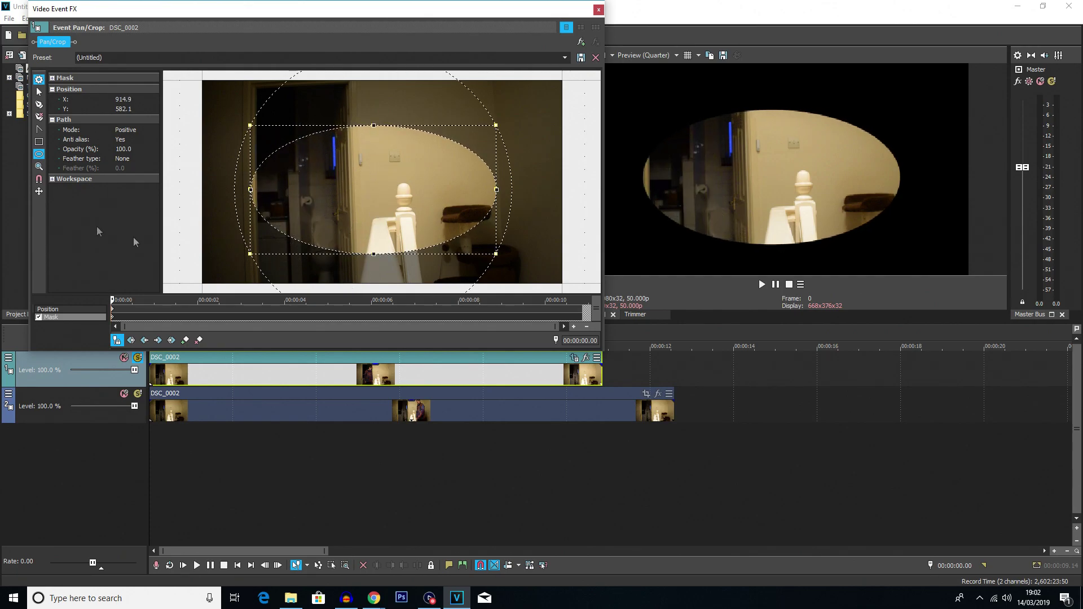
pyautogui.click(42, 142)
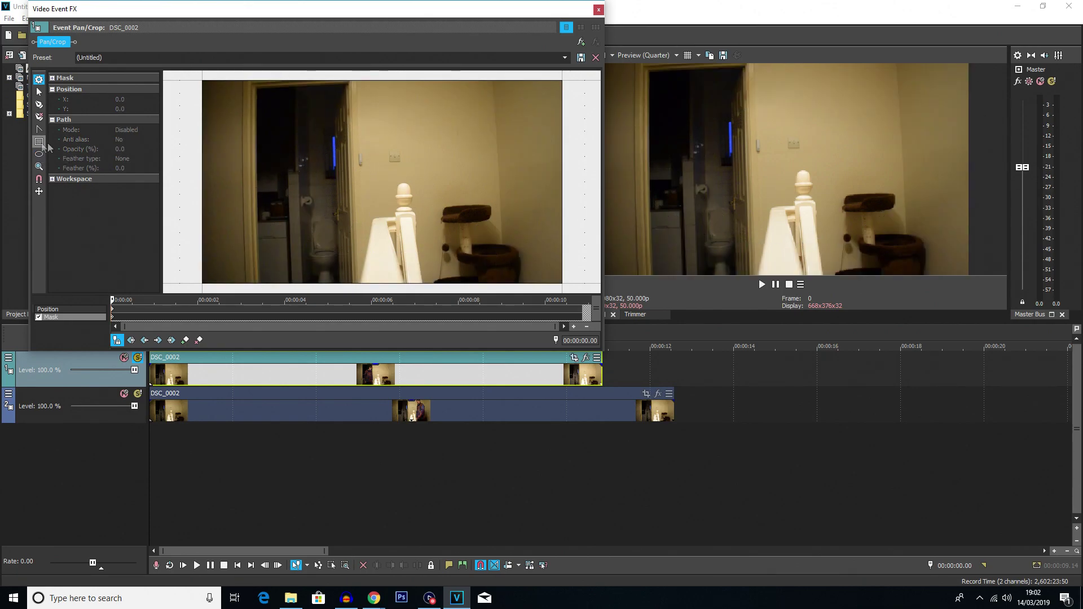
pyautogui.moveTo(521, 122); pyautogui.dragTo(213, 268)
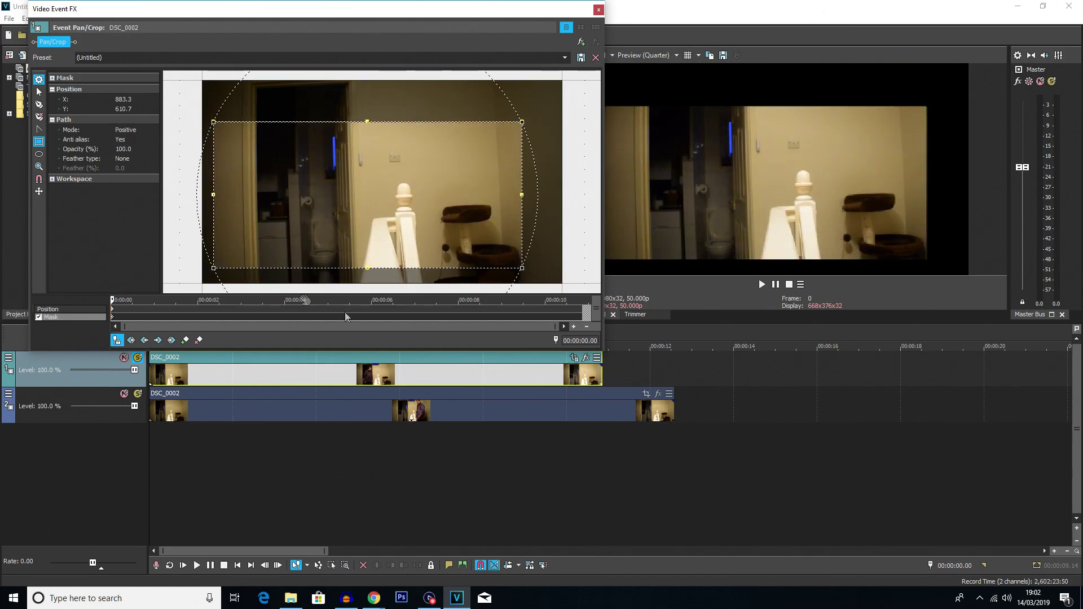
pyautogui.hotkey('ctrl', 'z')
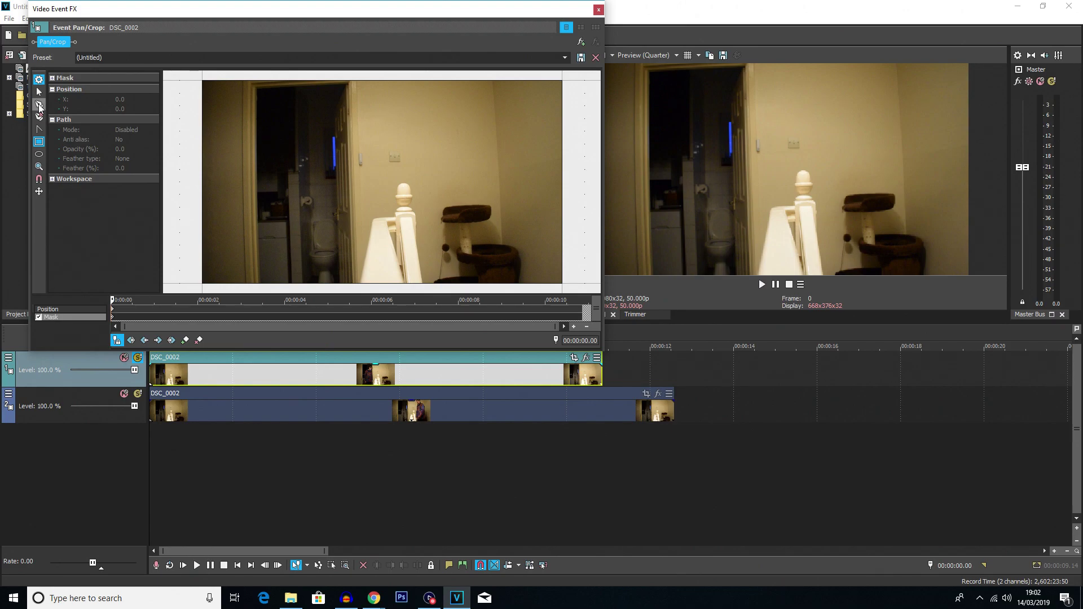
pyautogui.moveTo(379, 90); pyautogui.dragTo(394, 136)
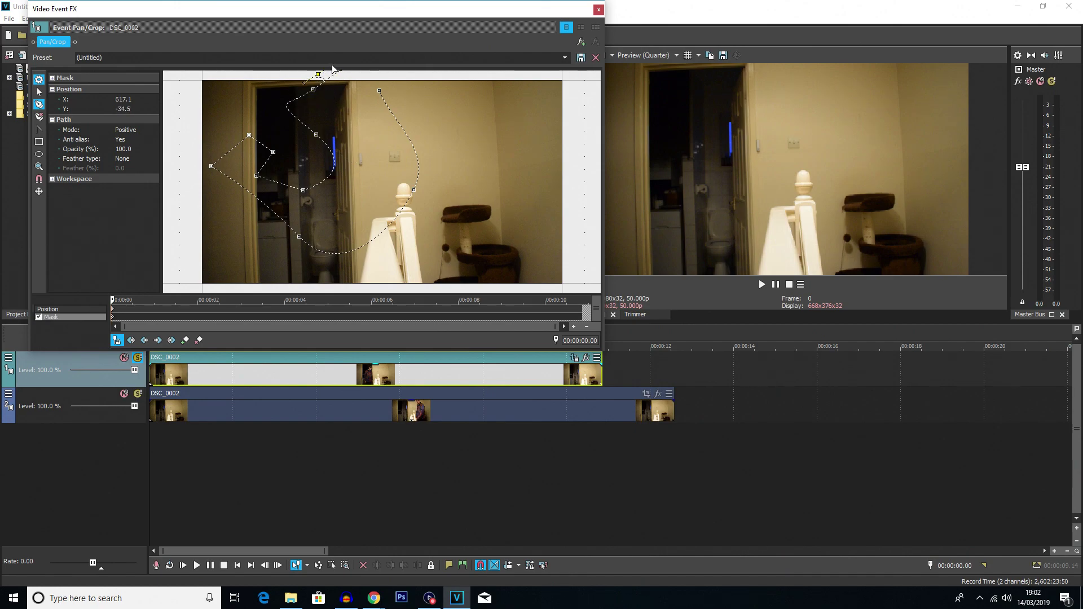
pyautogui.click(379, 92)
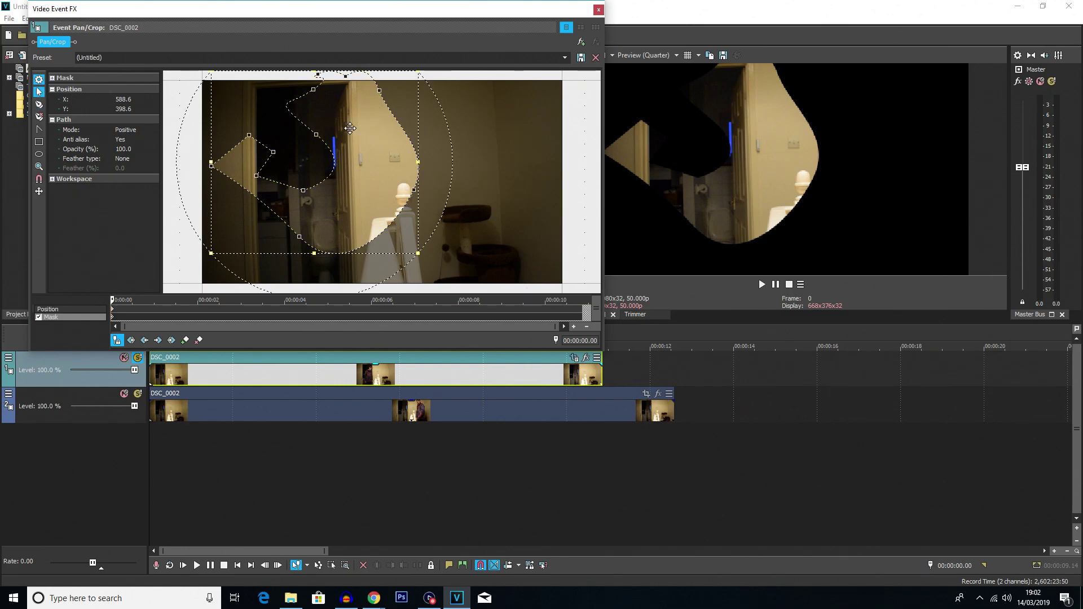
pyautogui.press('Delete')
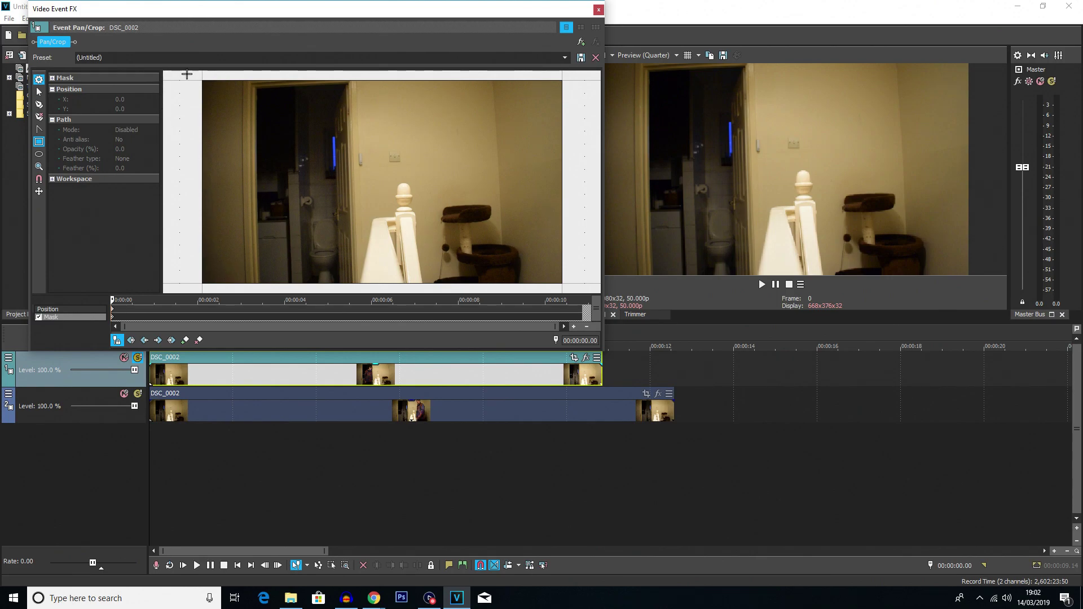
# - Draw a rectangle mask over the frame's left half and scrub to confirm the person is inside
pyautogui.moveTo(184, 75); pyautogui.dragTo(390, 313)
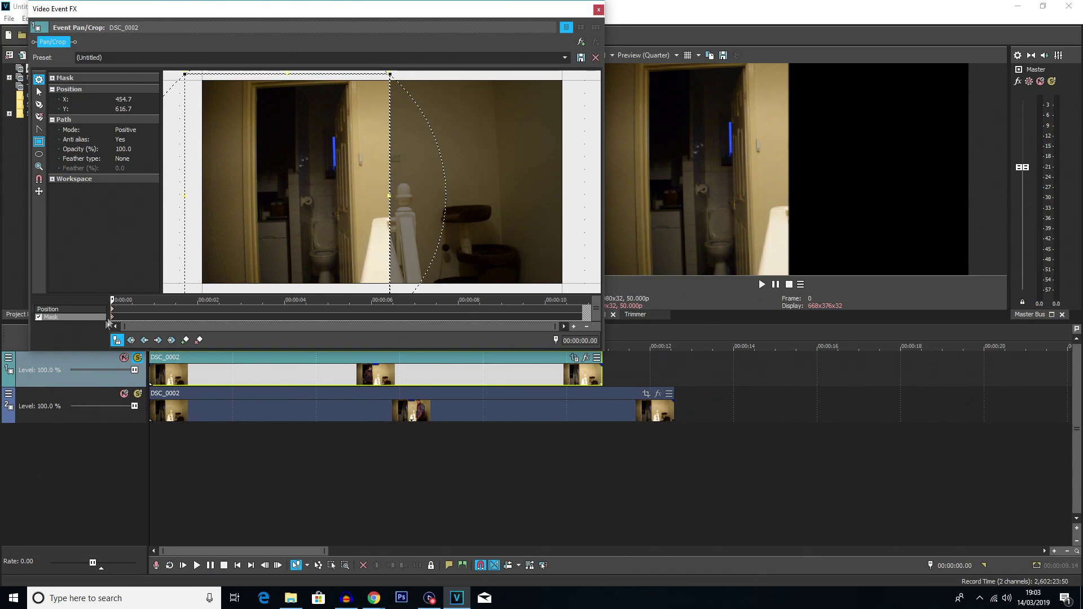
pyautogui.moveTo(112, 300); pyautogui.dragTo(358, 283)
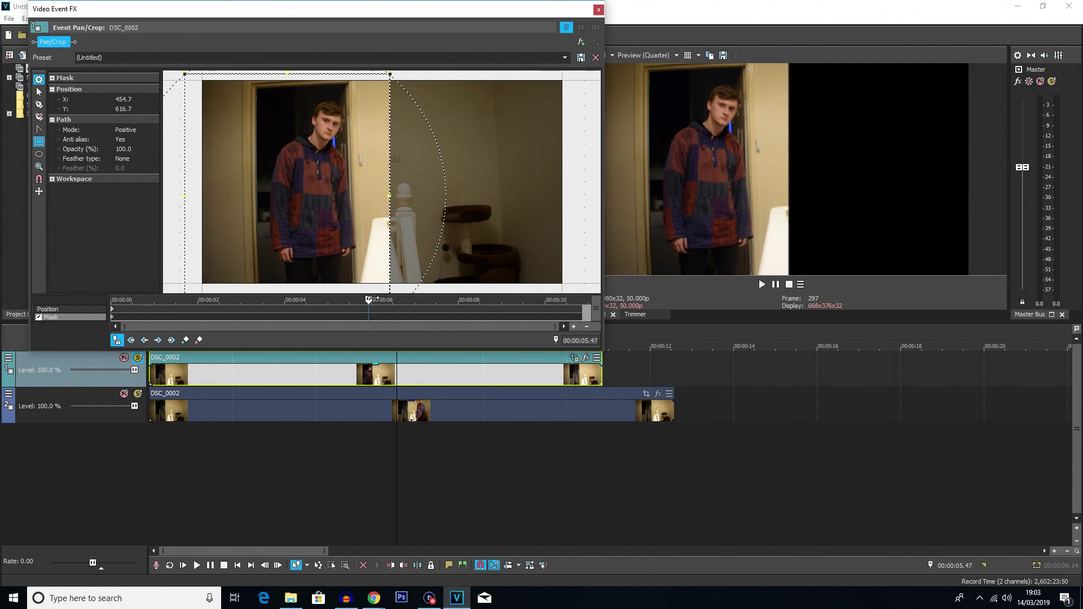
pyautogui.moveTo(375, 299); pyautogui.dragTo(236, 309)
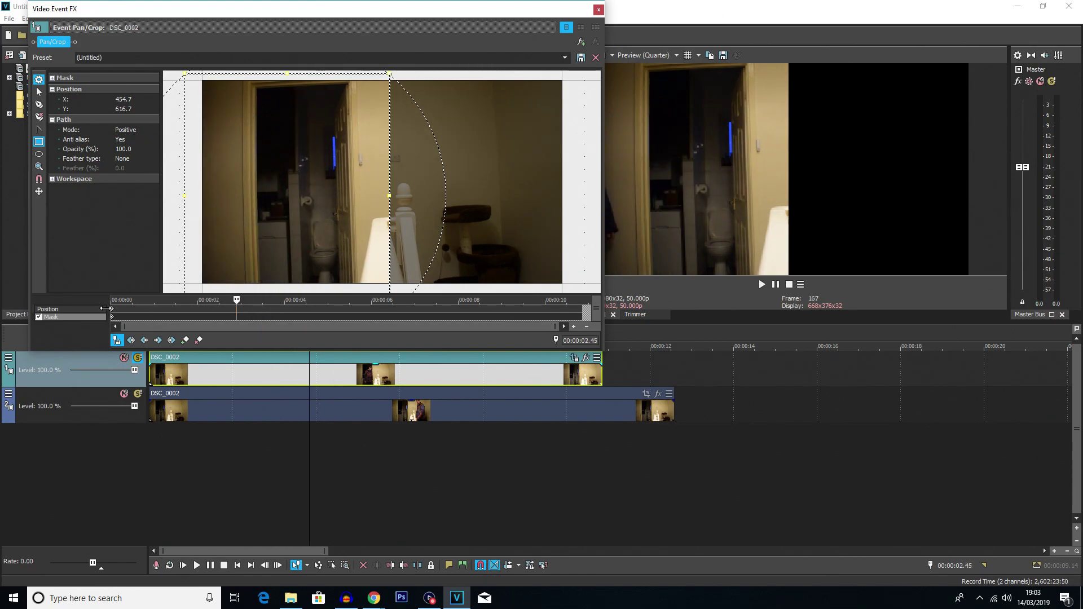
# - Pull the mask to a thin strip at the left edge at frame 0 and keyframe it at 00:00:03.06
pyautogui.moveTo(106, 308); pyautogui.dragTo(107, 309)
pyautogui.moveTo(390, 195); pyautogui.dragTo(219, 200)
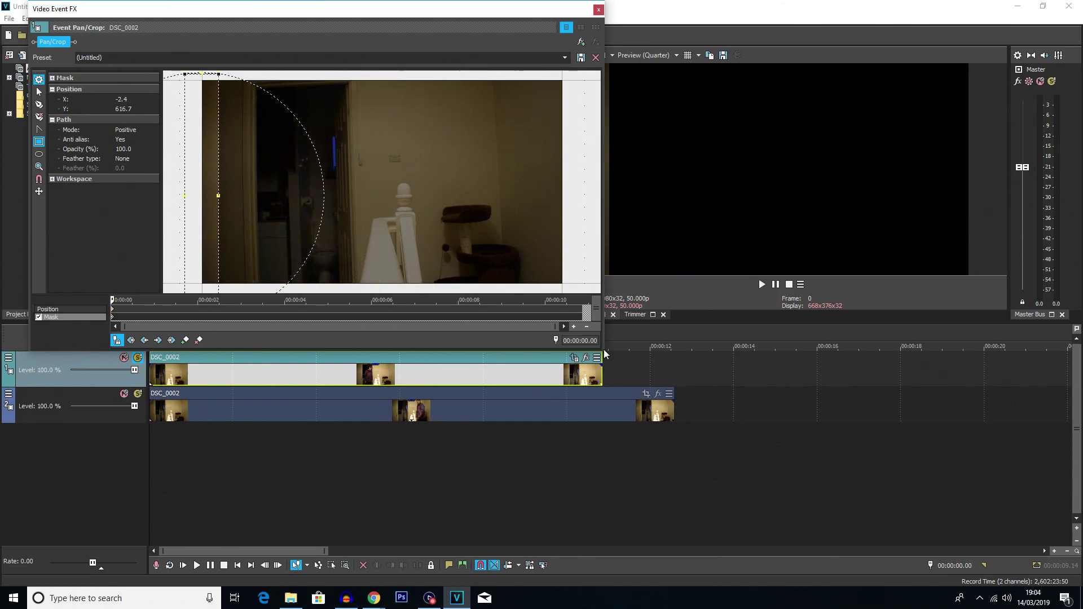
pyautogui.moveTo(605, 352); pyautogui.dragTo(572, 351)
pyautogui.moveTo(111, 299); pyautogui.dragTo(237, 299)
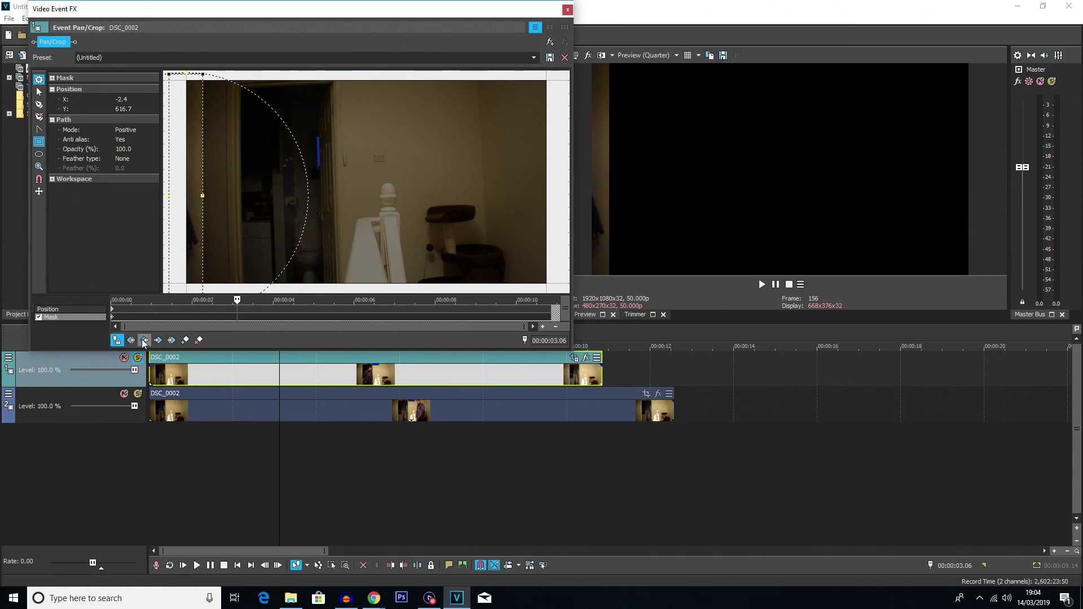
pyautogui.click(185, 340)
# - Widen the mask at 00:00:03.22 and 00:00:04.17, scrubbing to check it
pyautogui.moveTo(236, 299); pyautogui.dragTo(250, 298)
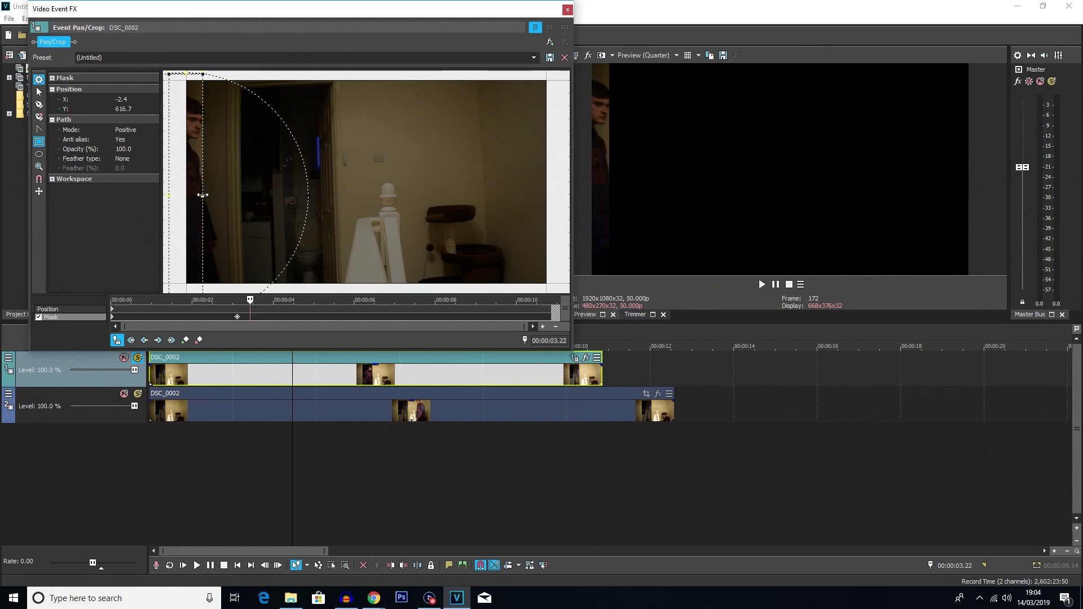
pyautogui.moveTo(203, 195); pyautogui.dragTo(228, 201)
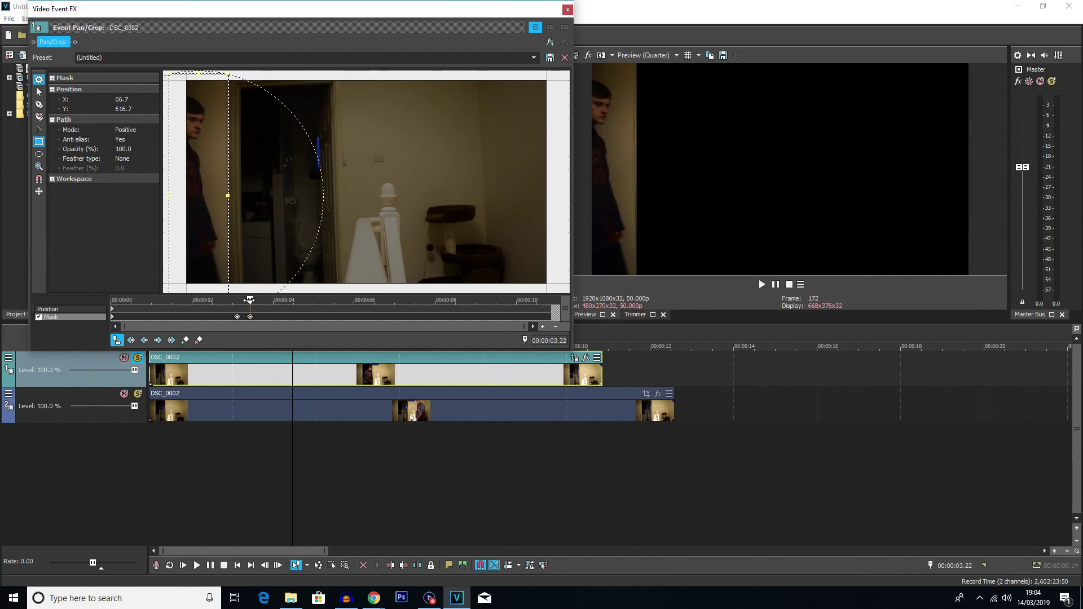
pyautogui.moveTo(250, 300); pyautogui.dragTo(119, 298)
pyautogui.moveTo(225, 301); pyautogui.dragTo(287, 300)
pyautogui.moveTo(229, 196); pyautogui.dragTo(310, 199)
pyautogui.moveTo(287, 299)
pyautogui.mouseDown()
pyautogui.moveTo(220, 299)
pyautogui.moveTo(299, 299)
pyautogui.moveTo(282, 300)
pyautogui.mouseUp()
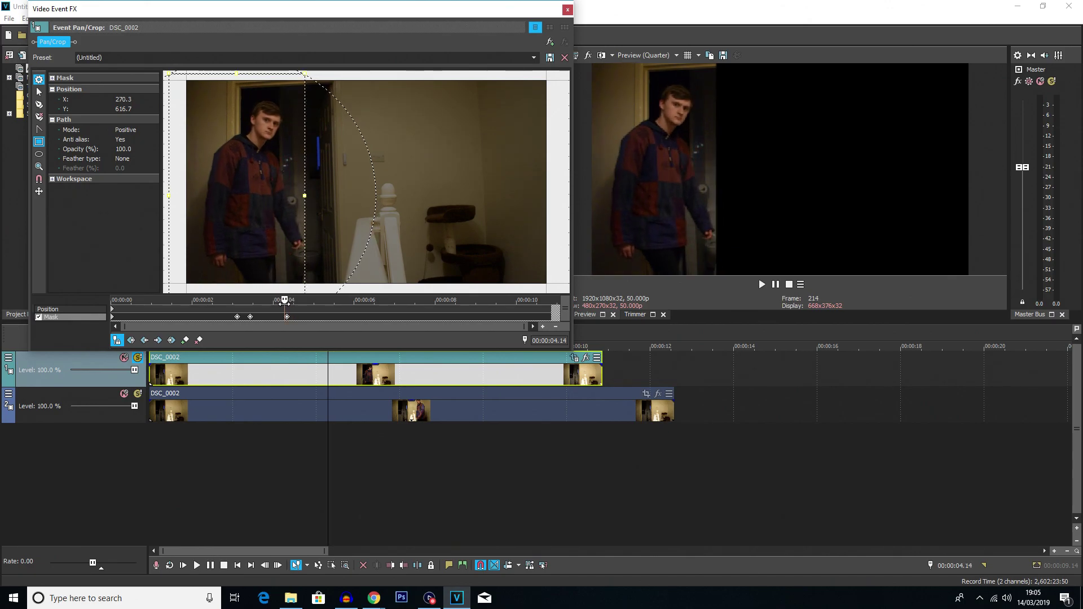
# - Widen the mask around 4.23 s, shift its keyframe, then undo the last two changes
pyautogui.moveTo(301, 198); pyautogui.dragTo(314, 198)
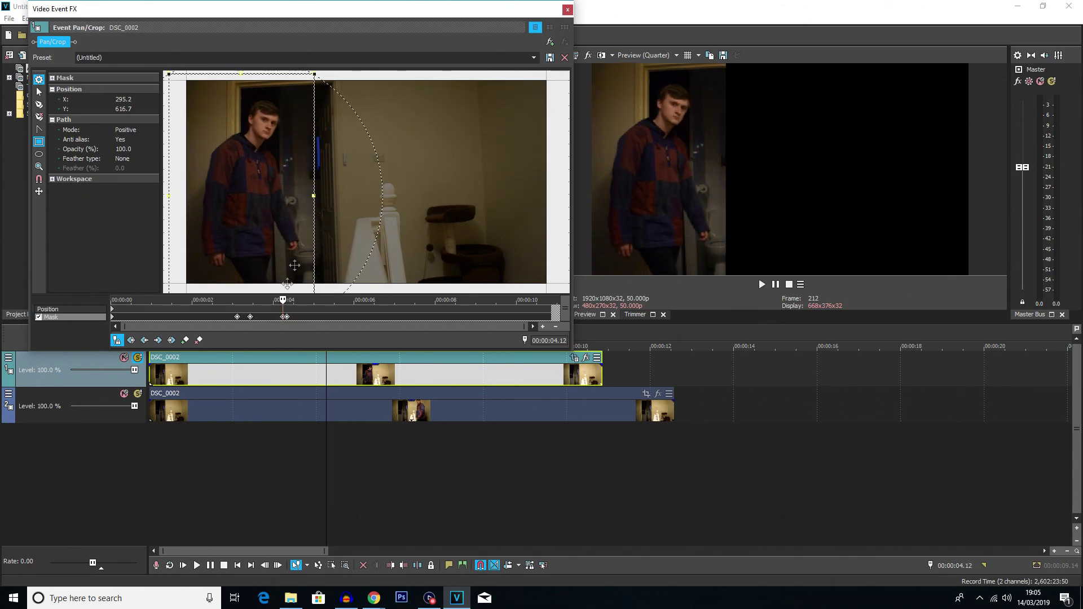
pyautogui.moveTo(283, 299)
pyautogui.mouseDown()
pyautogui.moveTo(240, 300)
pyautogui.moveTo(292, 286)
pyautogui.moveTo(280, 295)
pyautogui.mouseUp()
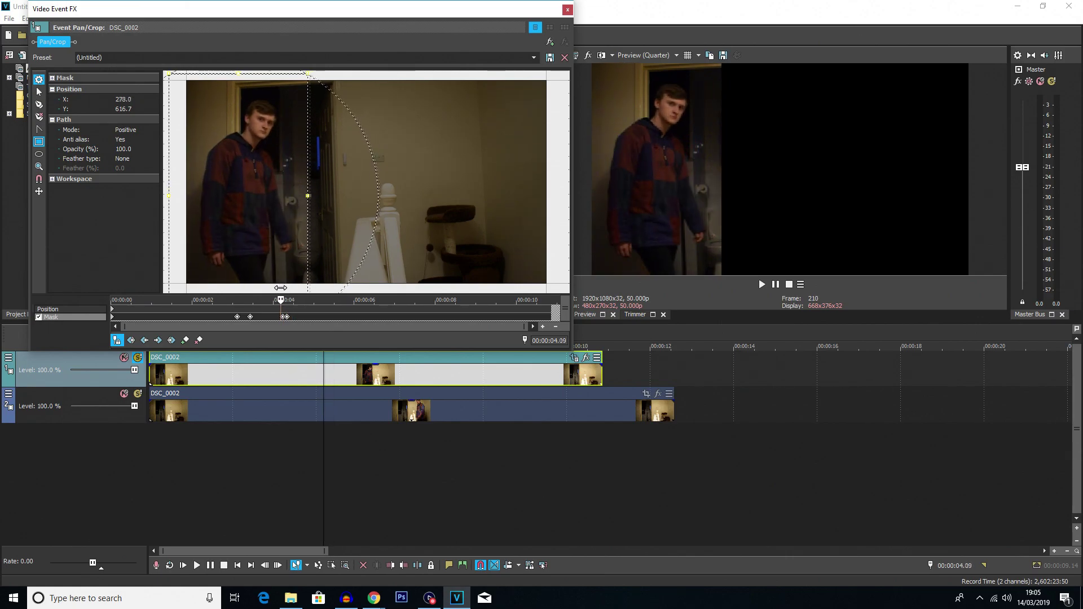
pyautogui.click(291, 317)
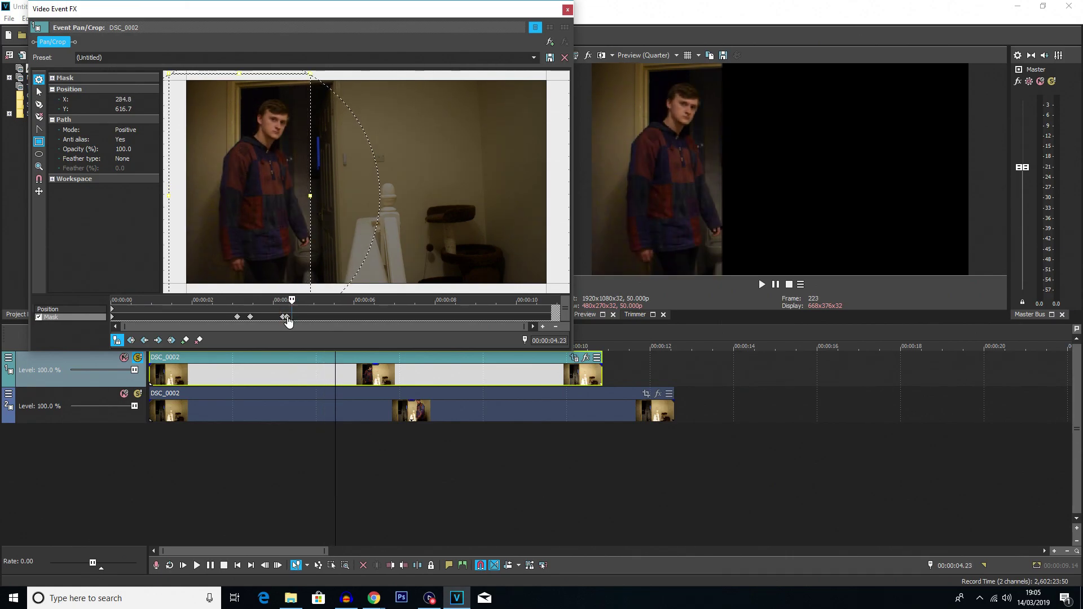
pyautogui.moveTo(291, 317); pyautogui.dragTo(325, 316)
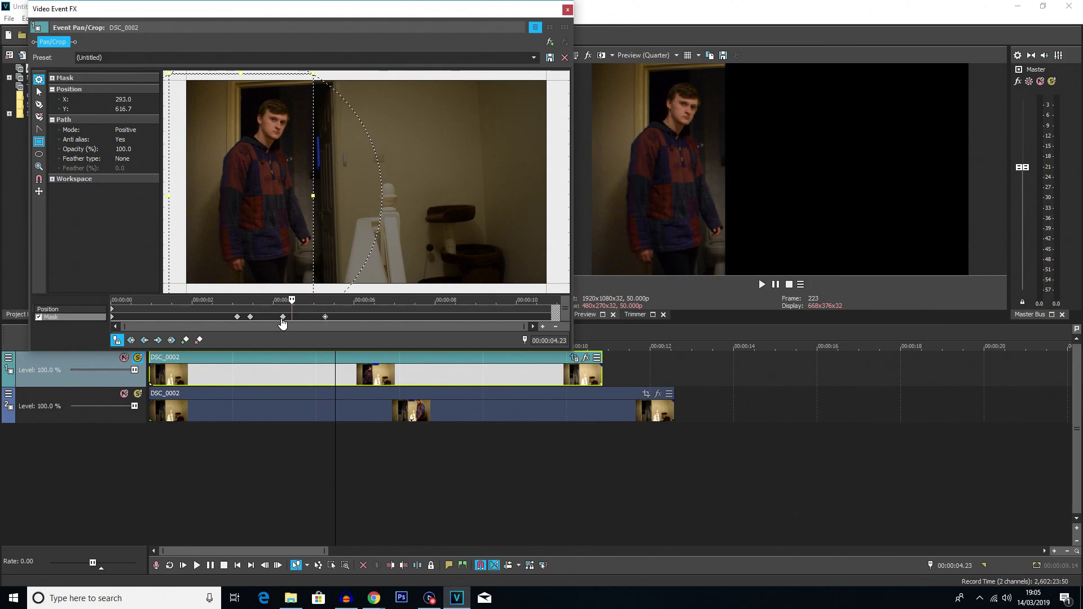
pyautogui.moveTo(369, 289); pyautogui.dragTo(331, 309)
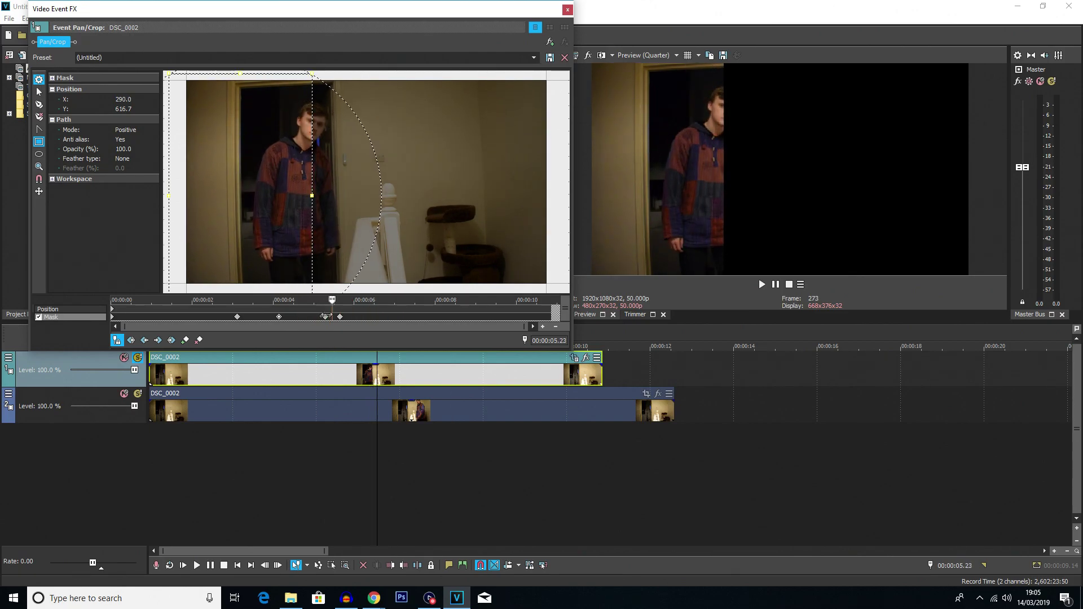
pyautogui.click(325, 317)
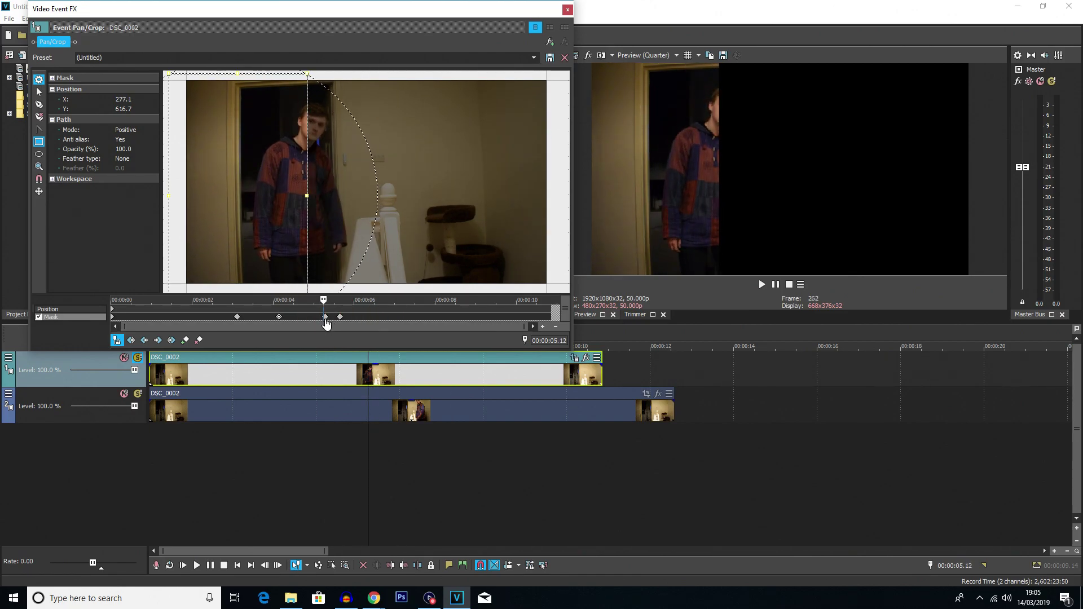
pyautogui.hotkey('ctrl', 'z')
pyautogui.hotkey('ctrl', 'z')
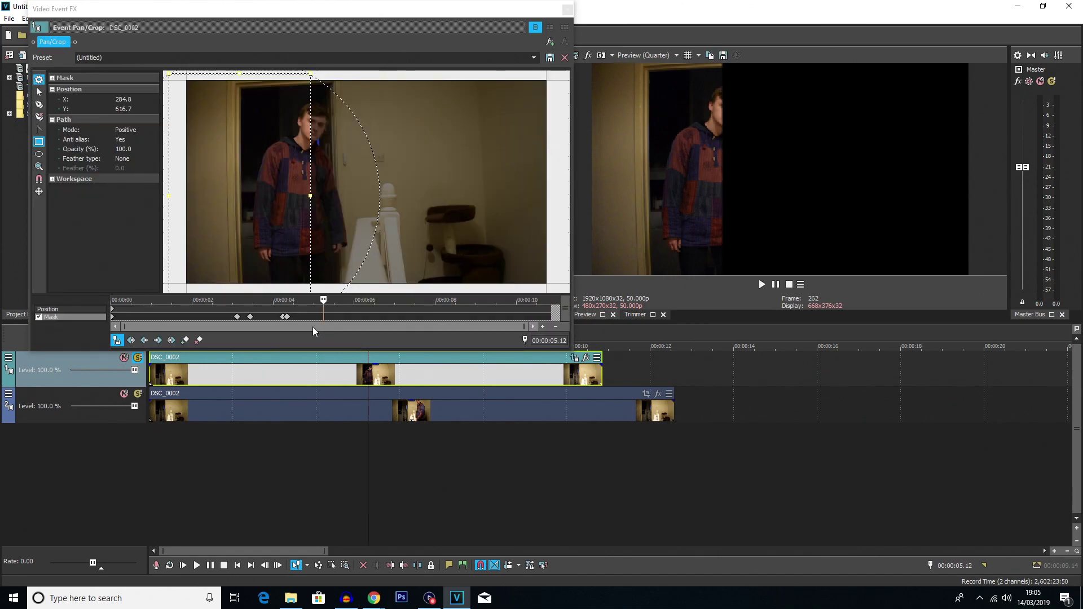
pyautogui.hotkey('ctrl', 'z')
pyautogui.hotkey('ctrl', 'z')
# - Widen the mask at 04.41 and 05.18 to track the person, adding a keyframe at 08.02
pyautogui.click(306, 305)
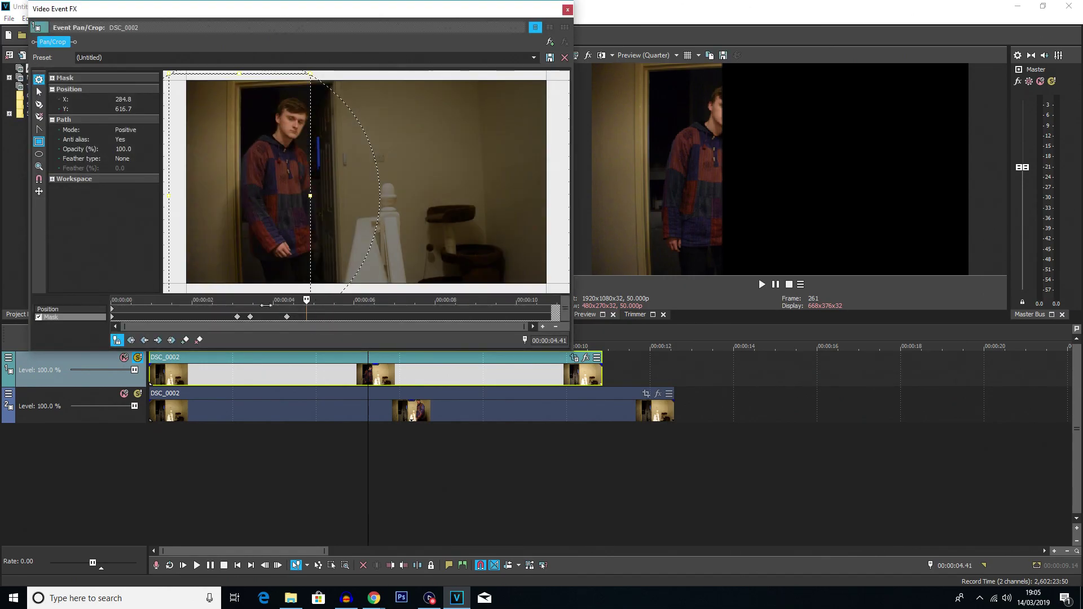
pyautogui.moveTo(266, 305); pyautogui.dragTo(308, 312)
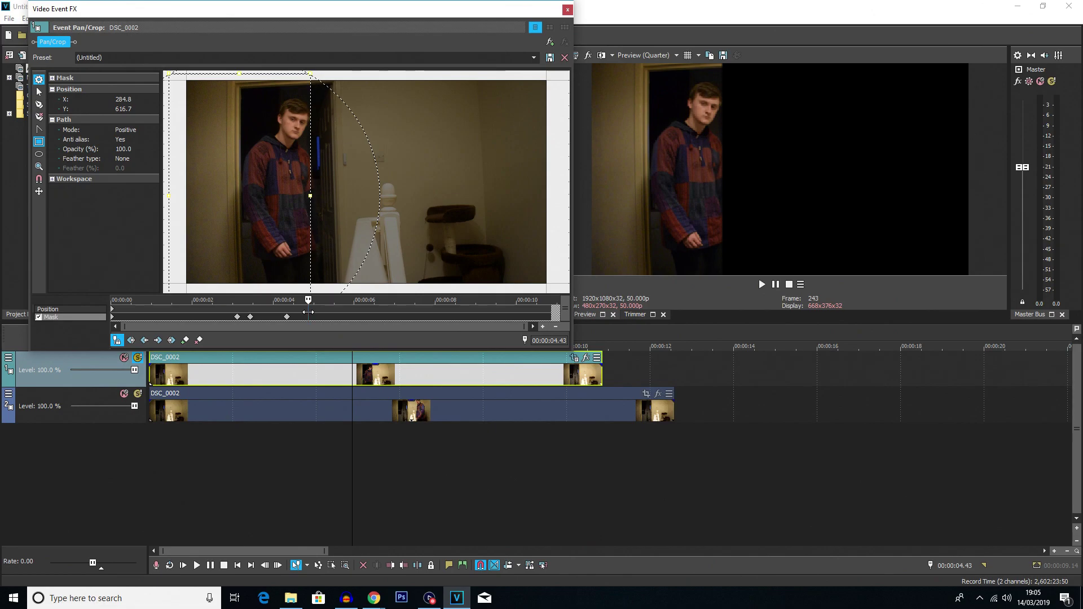
pyautogui.moveTo(311, 197); pyautogui.dragTo(341, 209)
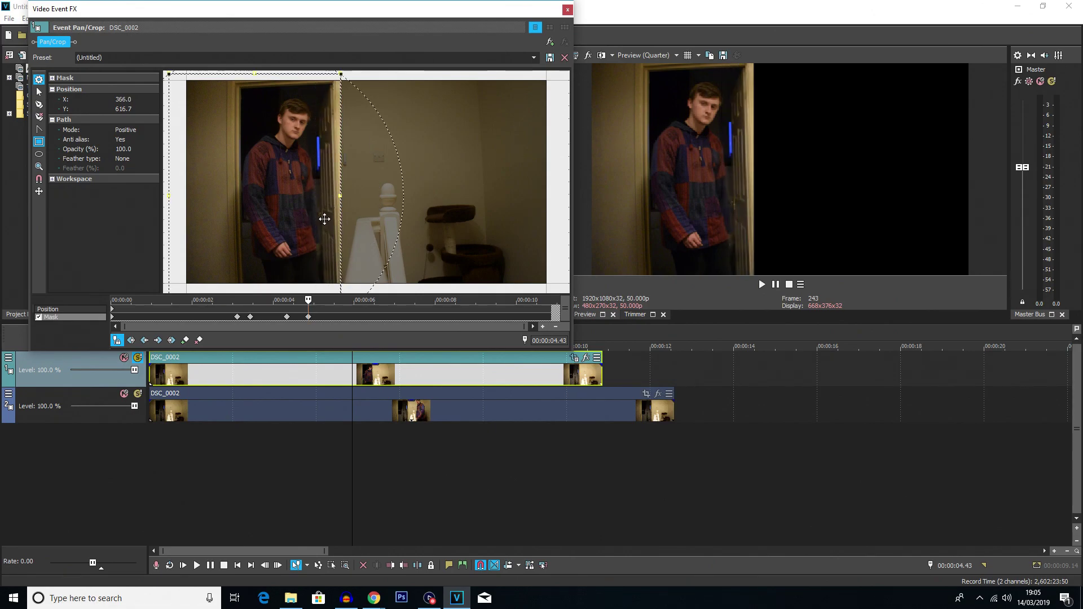
pyautogui.moveTo(309, 298); pyautogui.dragTo(327, 299)
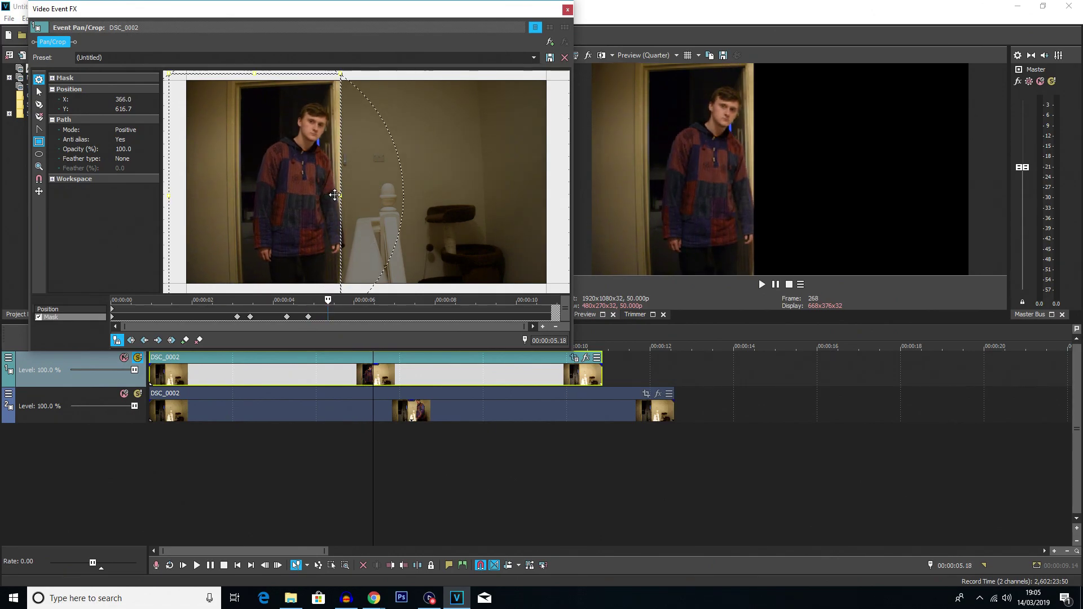
pyautogui.moveTo(339, 196); pyautogui.dragTo(363, 196)
pyautogui.moveTo(328, 299); pyautogui.dragTo(436, 311)
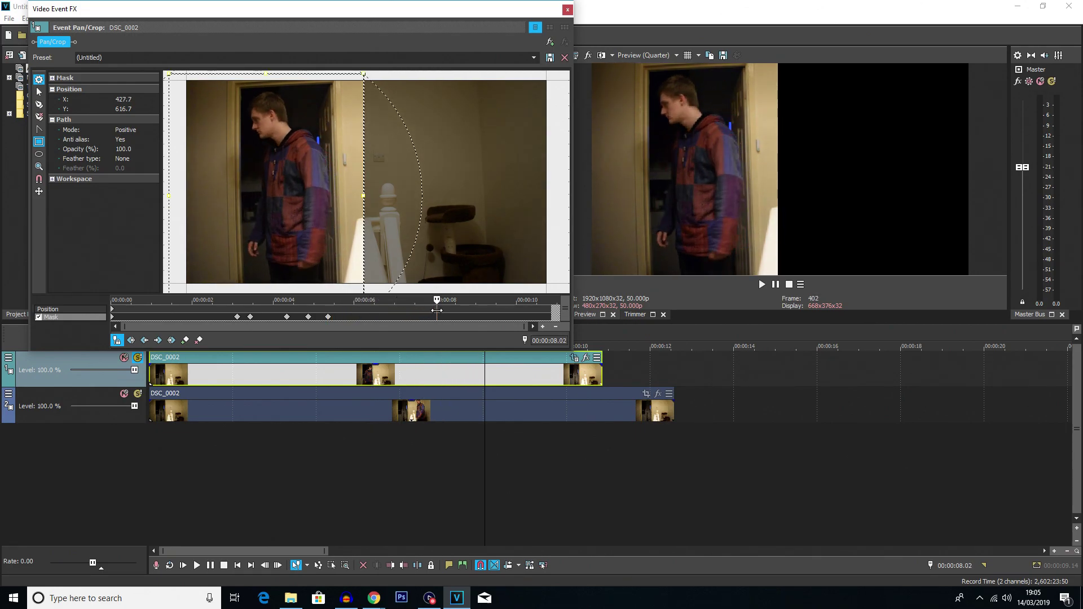
pyautogui.click(185, 340)
# - Reposition the mask edge at 08.19, 06.16 and 9.12 to keep the person covered
pyautogui.moveTo(439, 299); pyautogui.dragTo(459, 300)
pyautogui.moveTo(364, 196); pyautogui.dragTo(294, 196)
pyautogui.moveTo(459, 299)
pyautogui.mouseDown()
pyautogui.moveTo(367, 300)
pyautogui.moveTo(241, 322)
pyautogui.moveTo(461, 320)
pyautogui.mouseUp()
pyautogui.moveTo(292, 193); pyautogui.dragTo(317, 193)
pyautogui.moveTo(462, 298); pyautogui.dragTo(485, 300)
pyautogui.moveTo(321, 197); pyautogui.dragTo(269, 197)
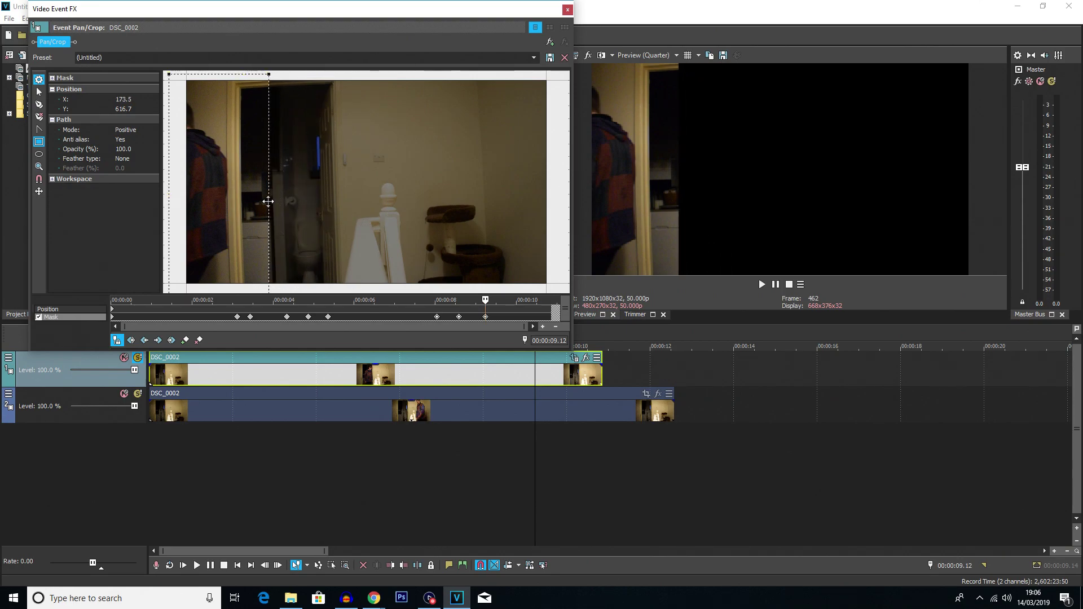
# - Slide the mask fully off the left edge at the clip's end, 10.16
pyautogui.click(495, 299)
pyautogui.moveTo(495, 300); pyautogui.dragTo(529, 299)
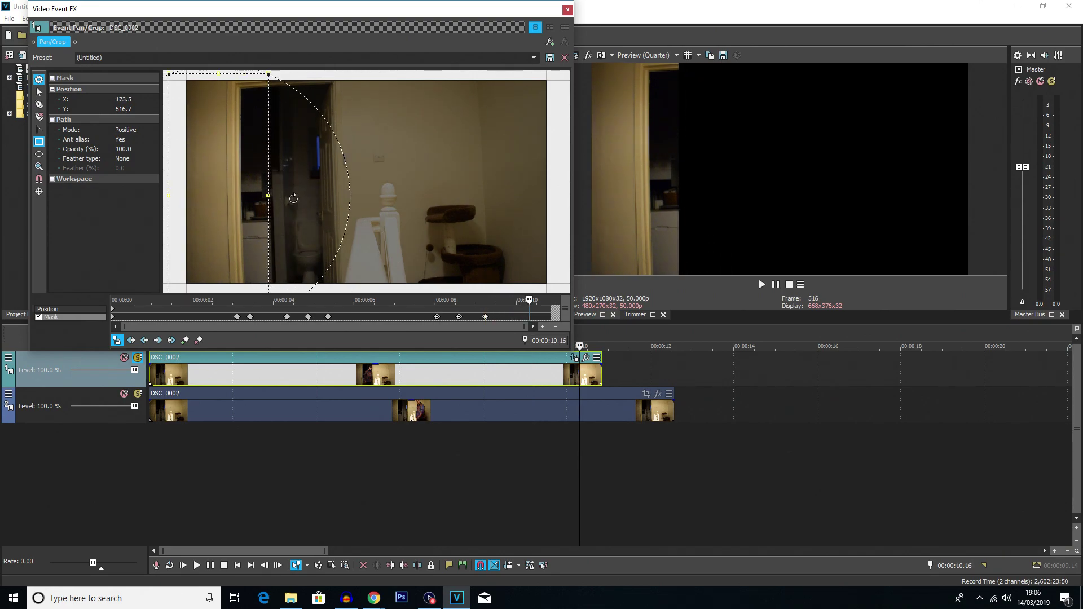
pyautogui.moveTo(268, 195); pyautogui.dragTo(222, 196)
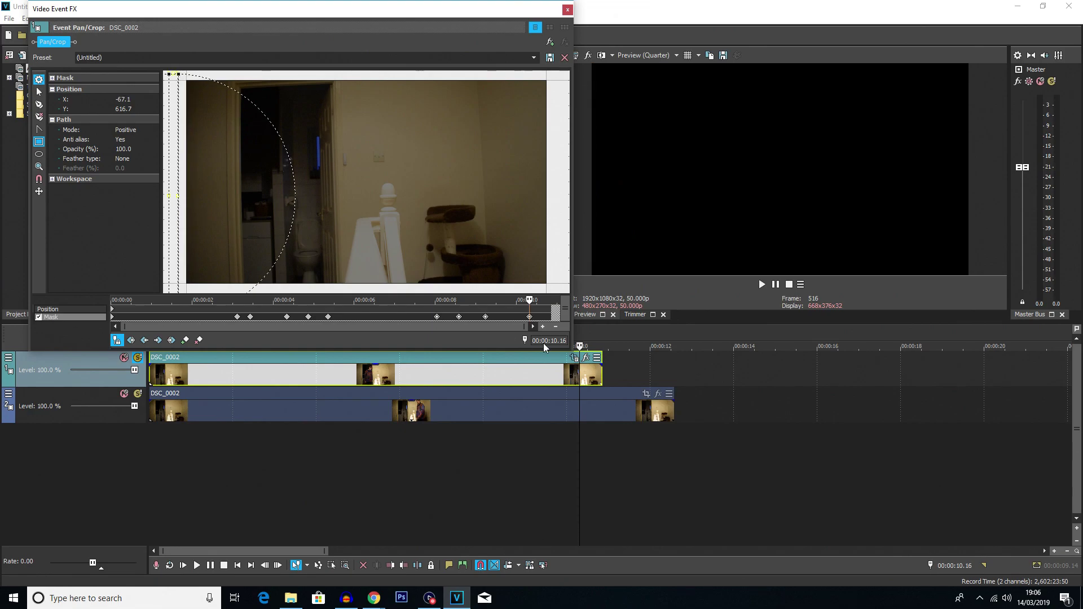
# - Review the mask animation and check the final and 9.12 keyframes
pyautogui.moveTo(525, 300); pyautogui.dragTo(255, 298)
pyautogui.moveTo(278, 300)
pyautogui.mouseDown()
pyautogui.moveTo(476, 301)
pyautogui.moveTo(282, 316)
pyautogui.mouseUp()
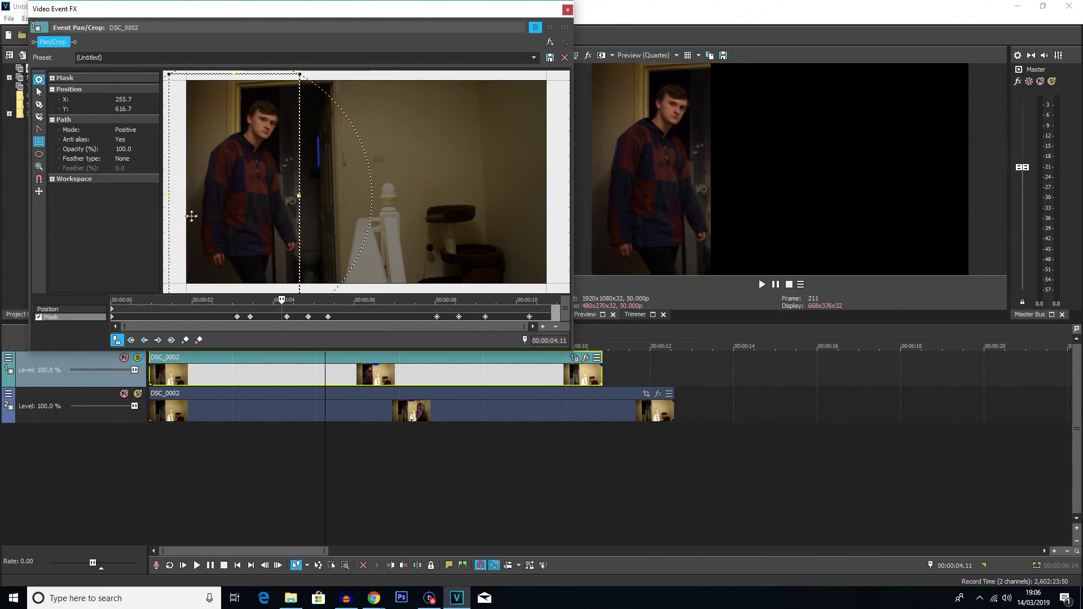
pyautogui.click(529, 316)
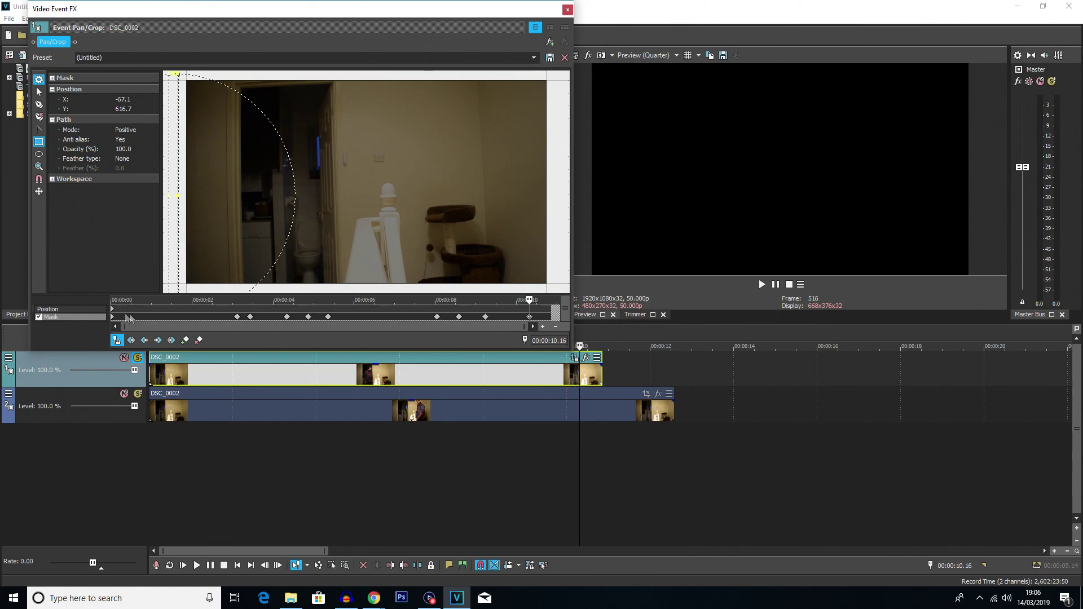
pyautogui.click(483, 316)
# - Move the mask keyframe at 8.02 earlier to 4.17
pyautogui.click(437, 317)
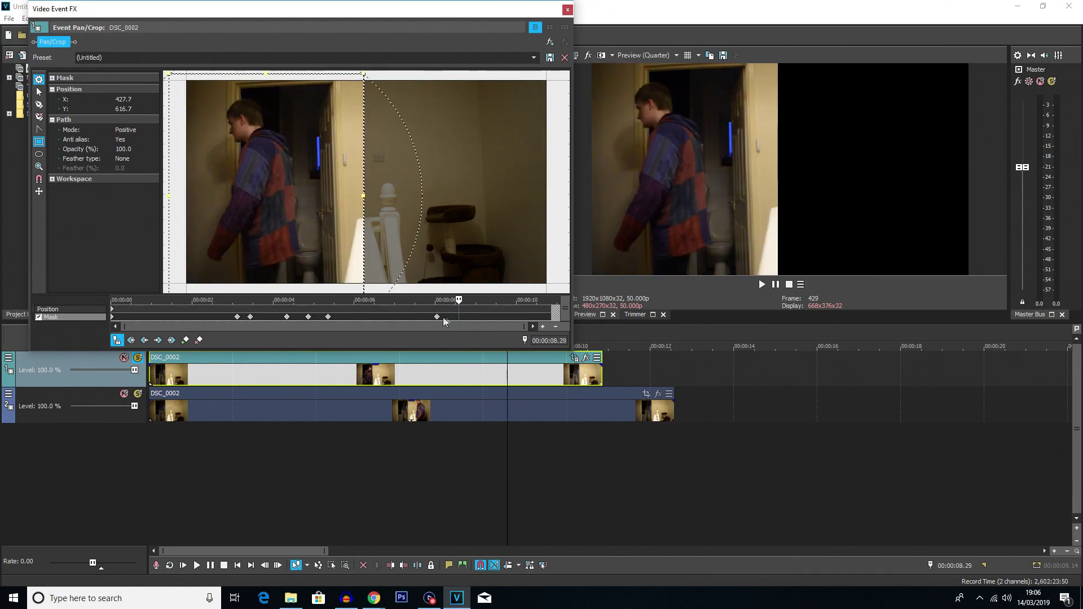
pyautogui.moveTo(330, 318); pyautogui.dragTo(287, 317)
pyautogui.click(238, 317)
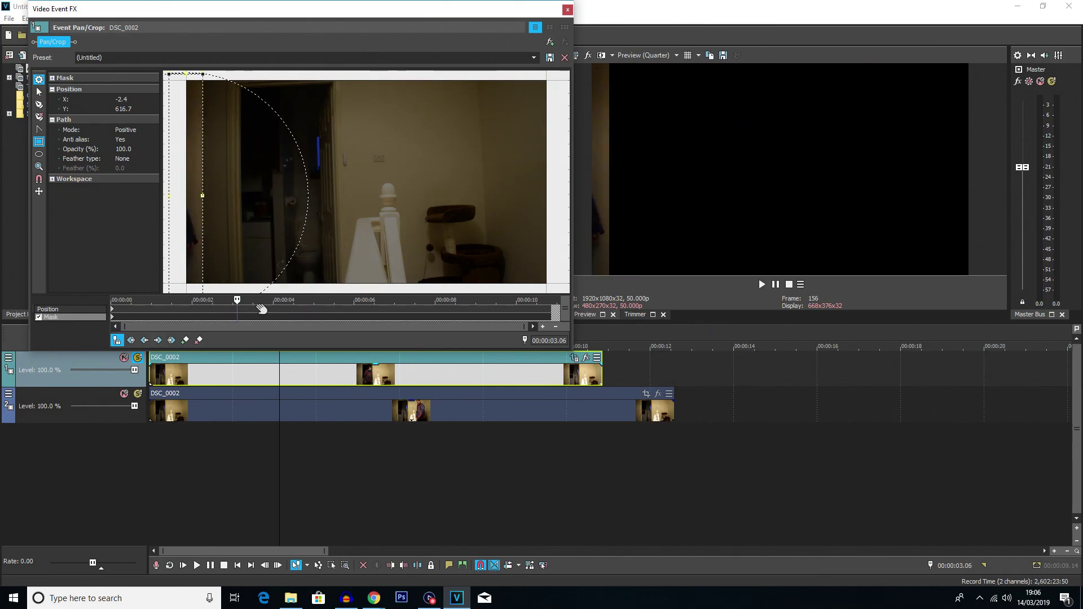
# - Widen the mask at the clip's start (0:00) and close the event effects window
pyautogui.click(113, 320)
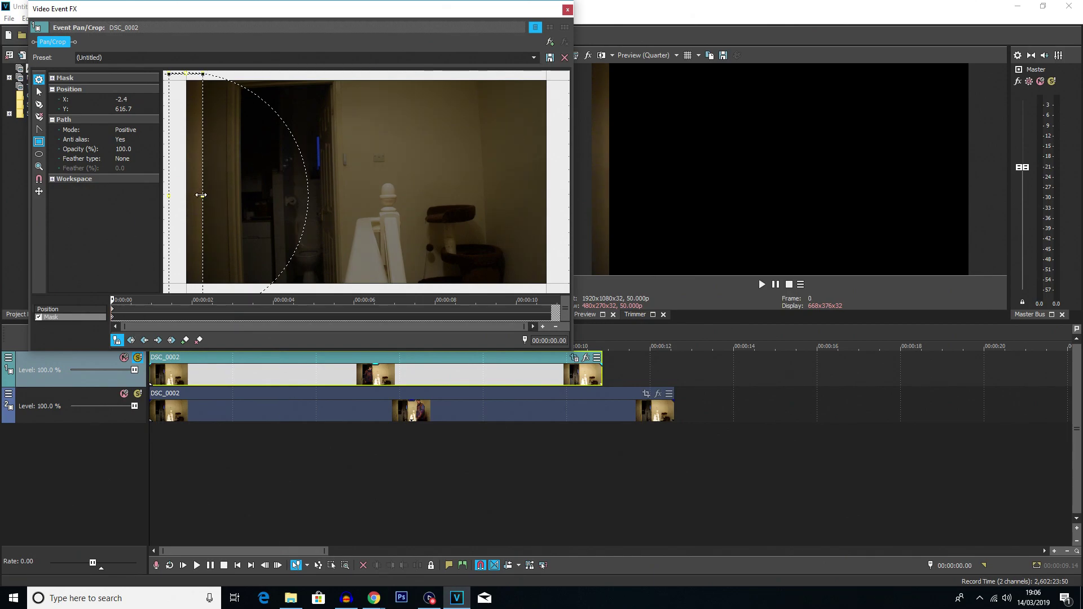
pyautogui.moveTo(202, 194); pyautogui.dragTo(369, 198)
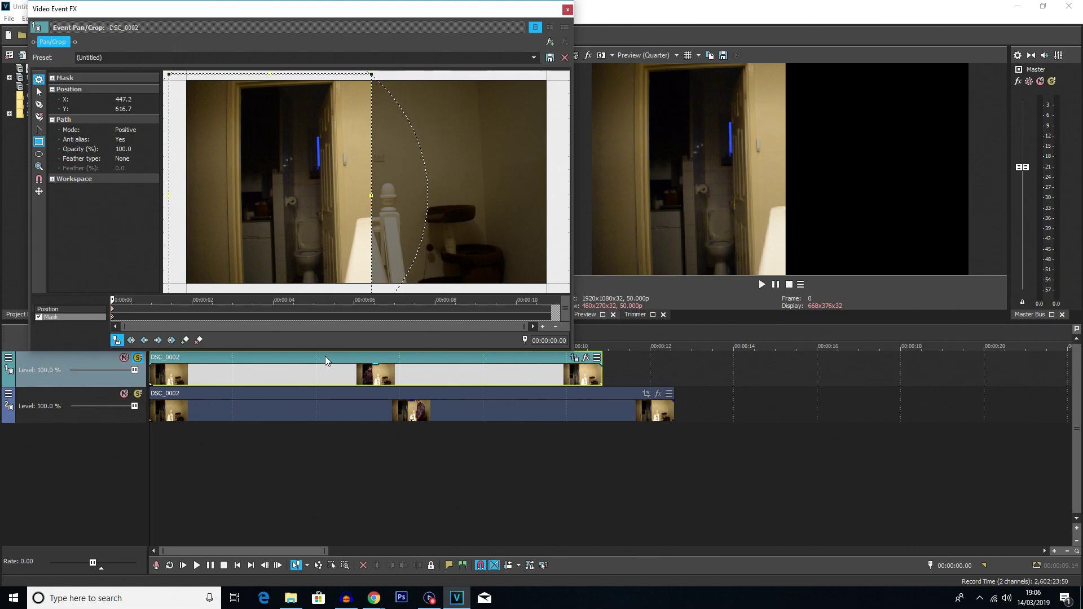
pyautogui.click(184, 375)
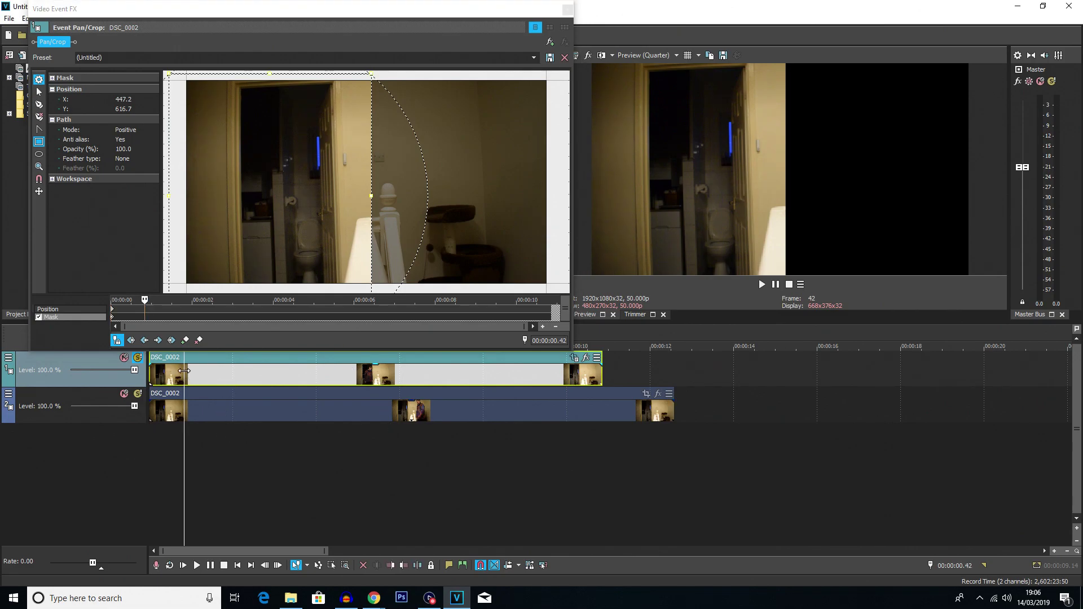
pyautogui.click(567, 9)
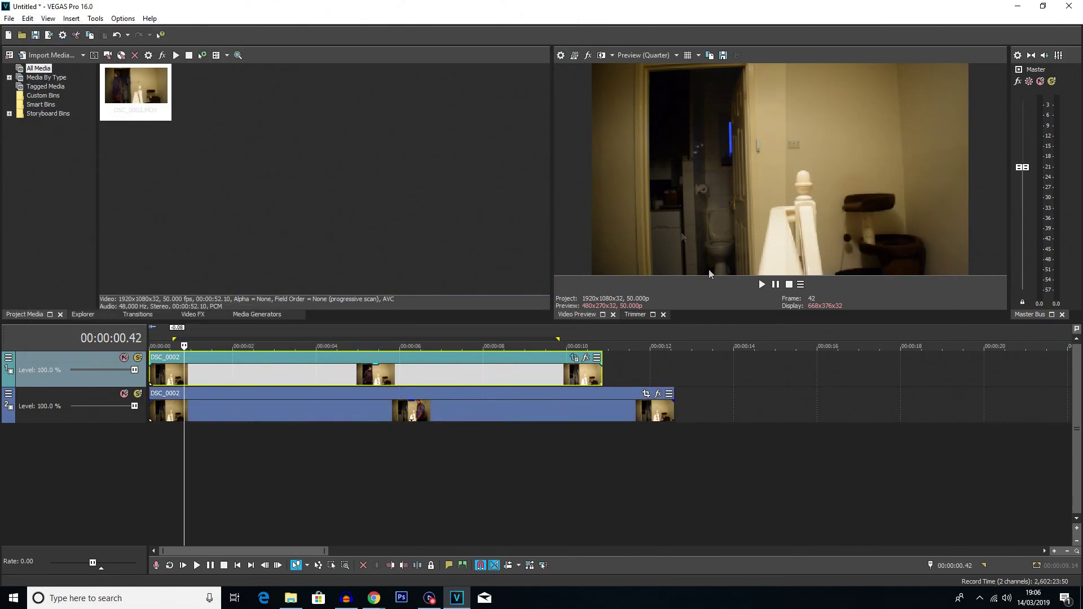
# - Play back the composite, then shift the top-track take slightly later
pyautogui.click(159, 436)
pyautogui.press('space')
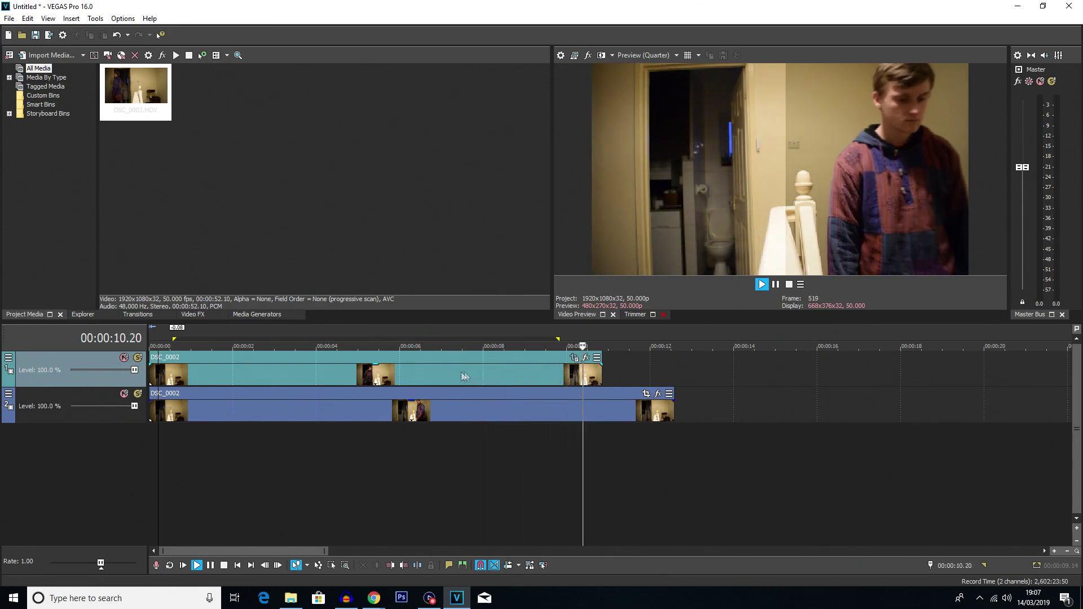
pyautogui.click(348, 377)
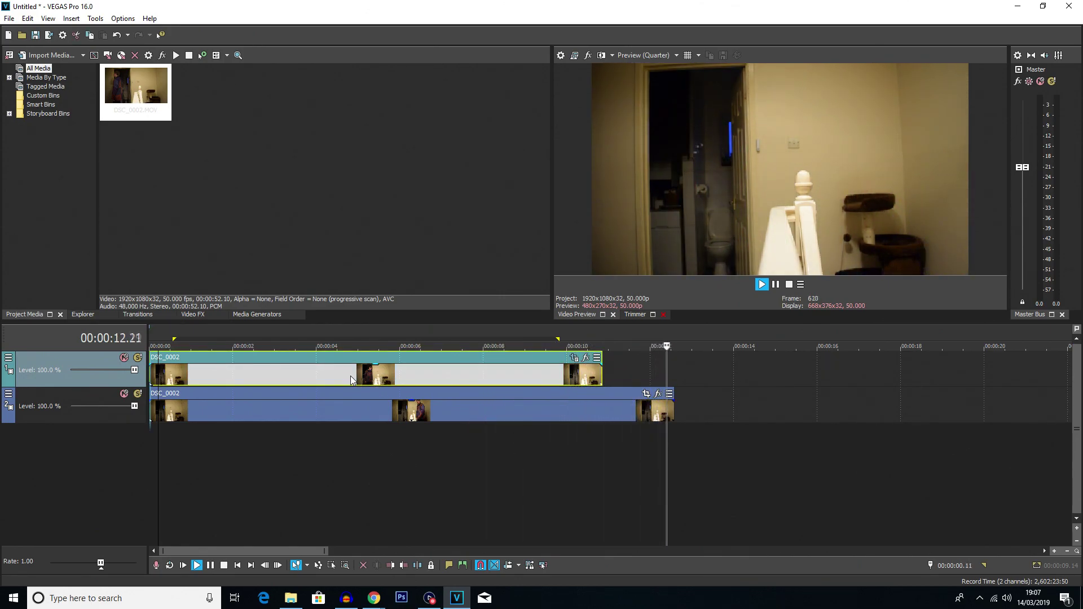
pyautogui.moveTo(350, 376); pyautogui.dragTo(375, 376)
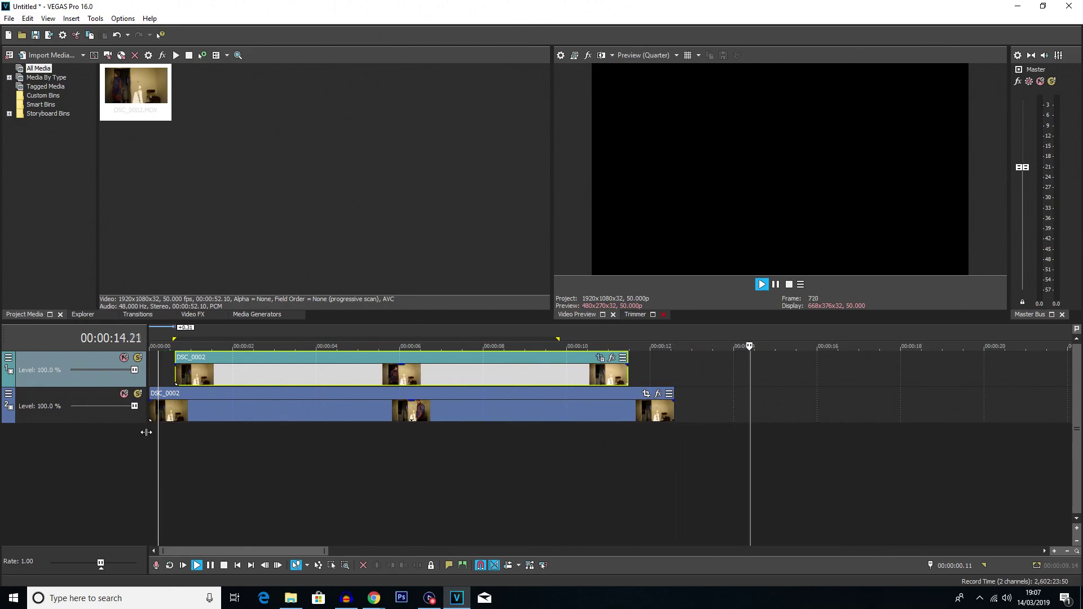
# - Nudge the top take further right twice and replay from about two seconds to check sync
pyautogui.click(411, 436)
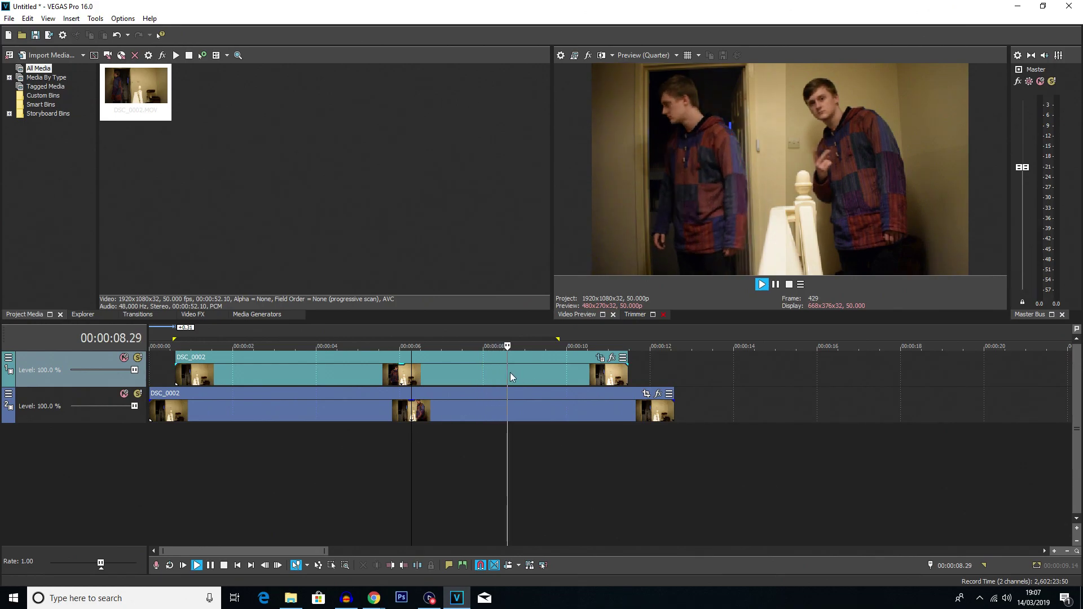
pyautogui.moveTo(510, 373); pyautogui.dragTo(528, 374)
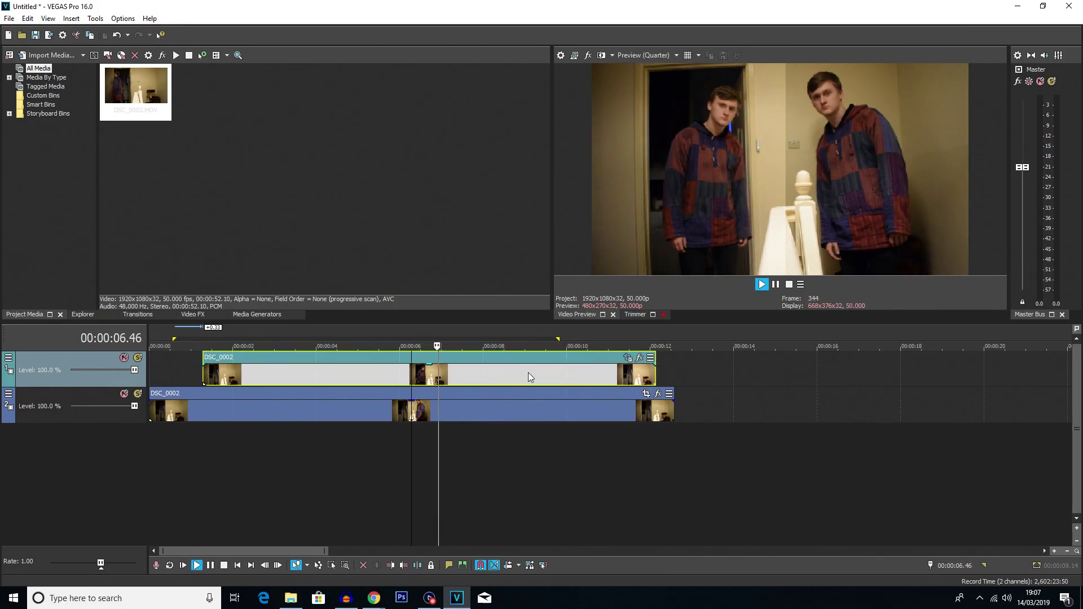
pyautogui.moveTo(527, 372); pyautogui.dragTo(543, 369)
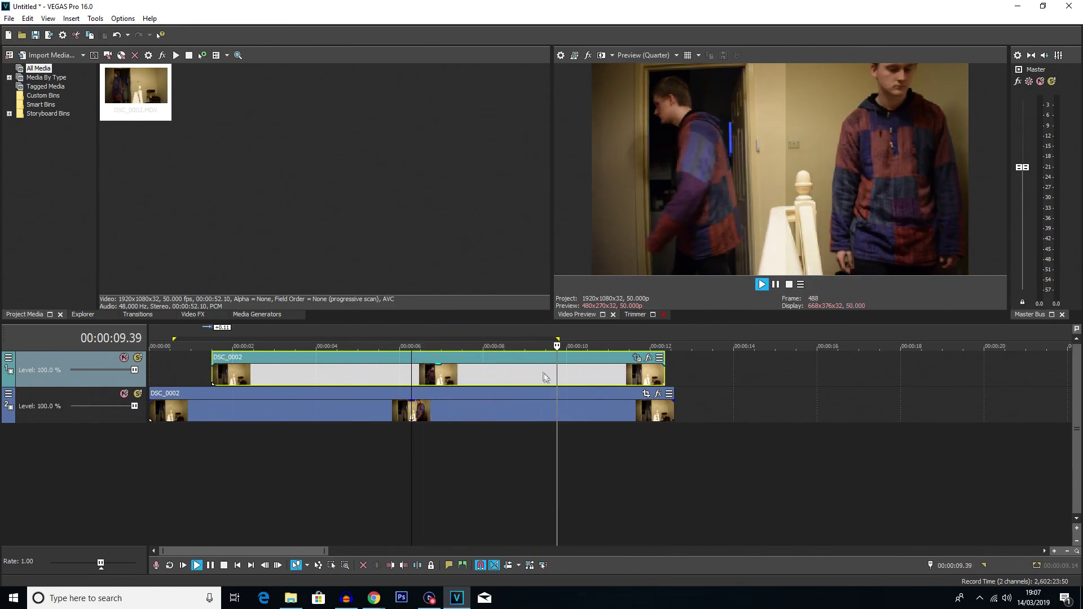
pyautogui.click(183, 433)
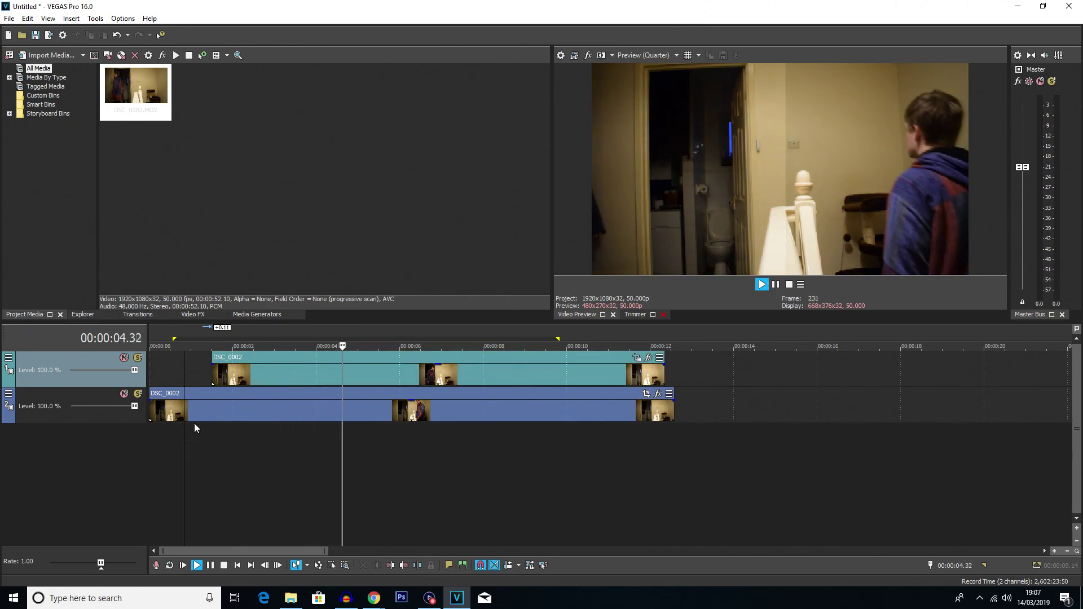
pyautogui.press('space')
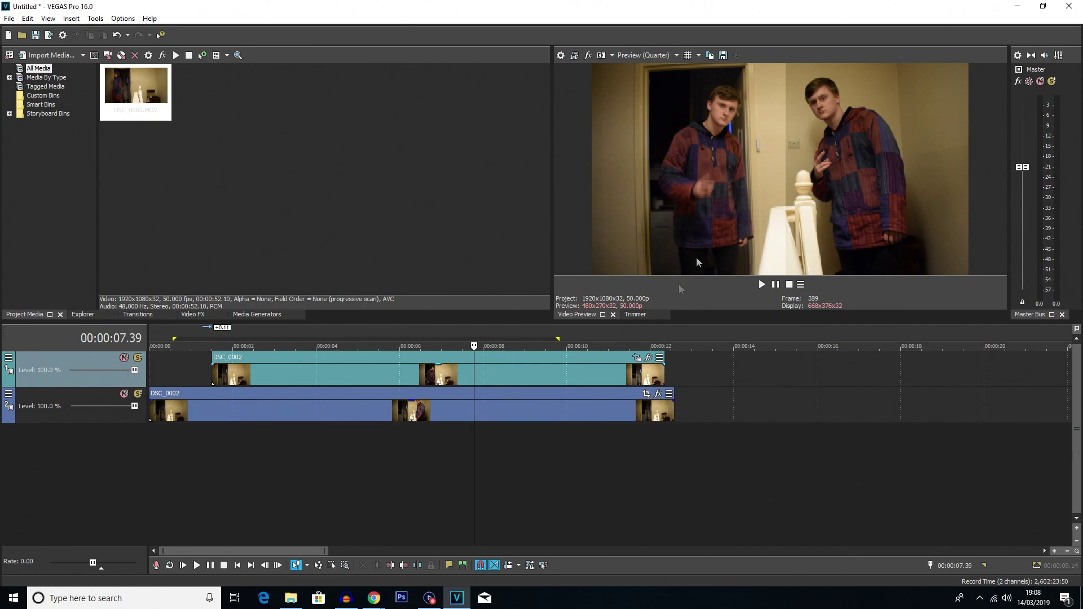
# - Open the top clip's Event Pan/Crop at the mask start and choose the In feather type
pyautogui.click(636, 358)
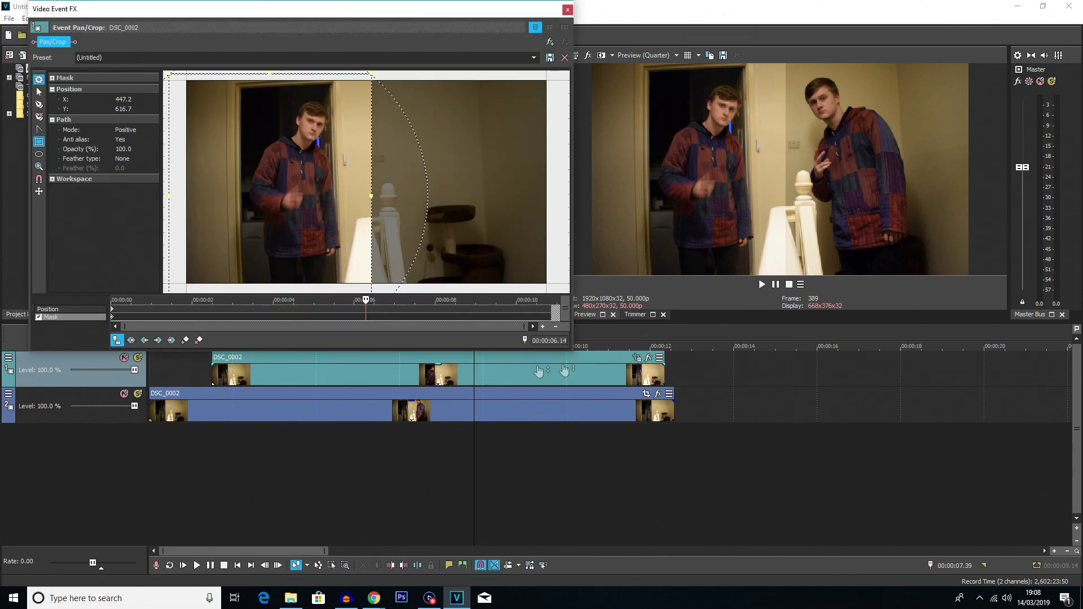
pyautogui.click(113, 320)
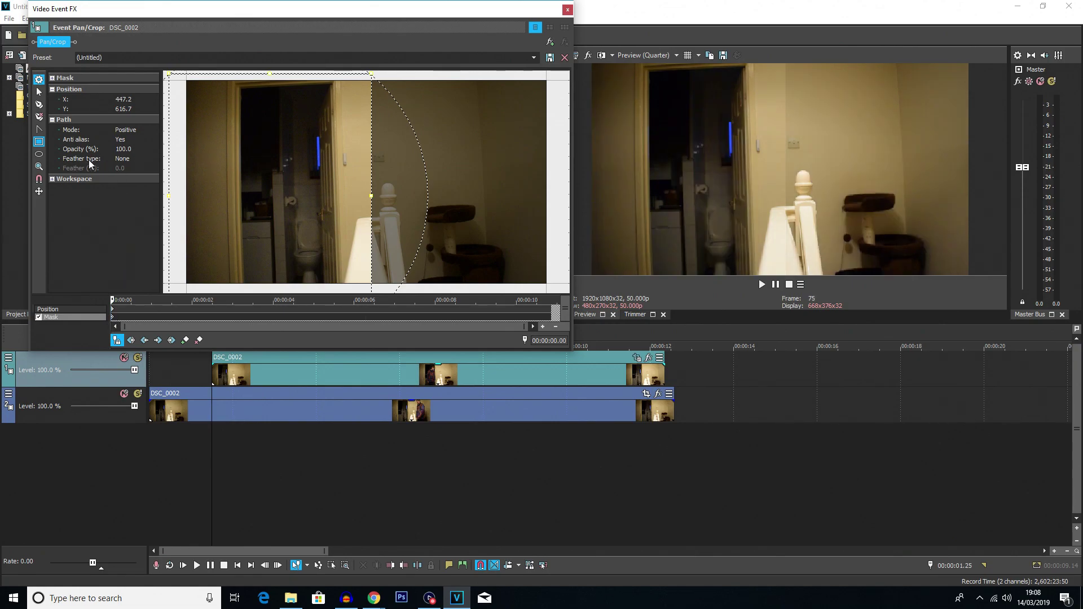
pyautogui.click(124, 159)
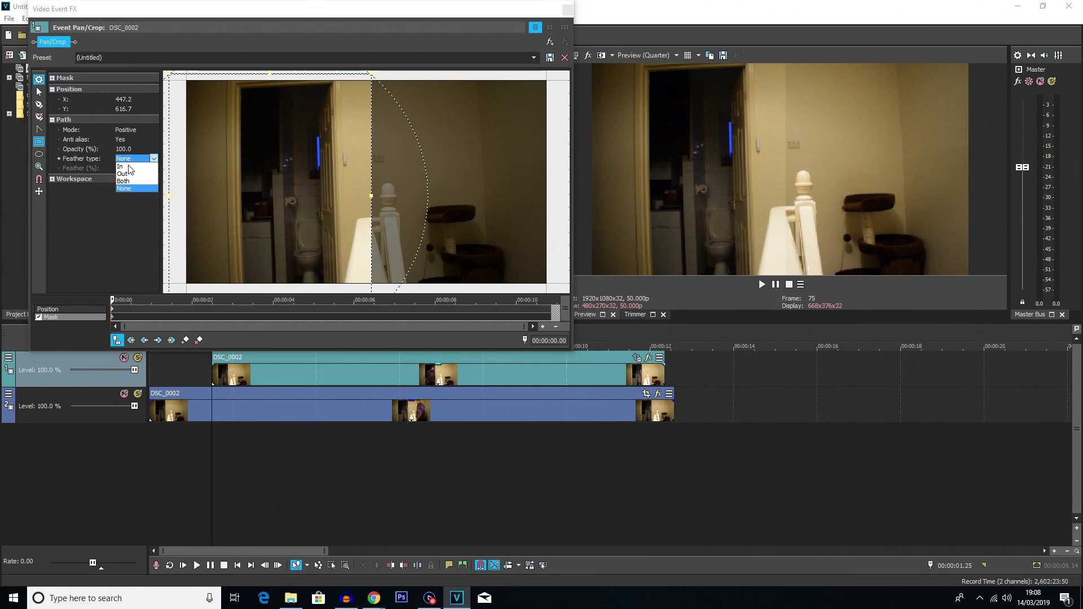
pyautogui.click(127, 166)
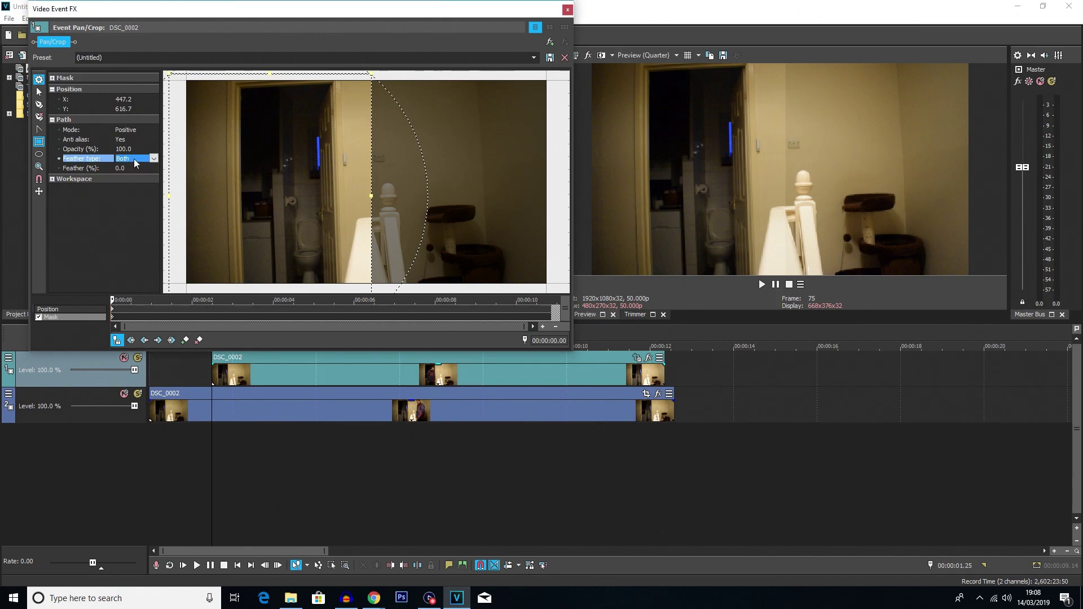
pyautogui.click(135, 159)
pyautogui.click(130, 167)
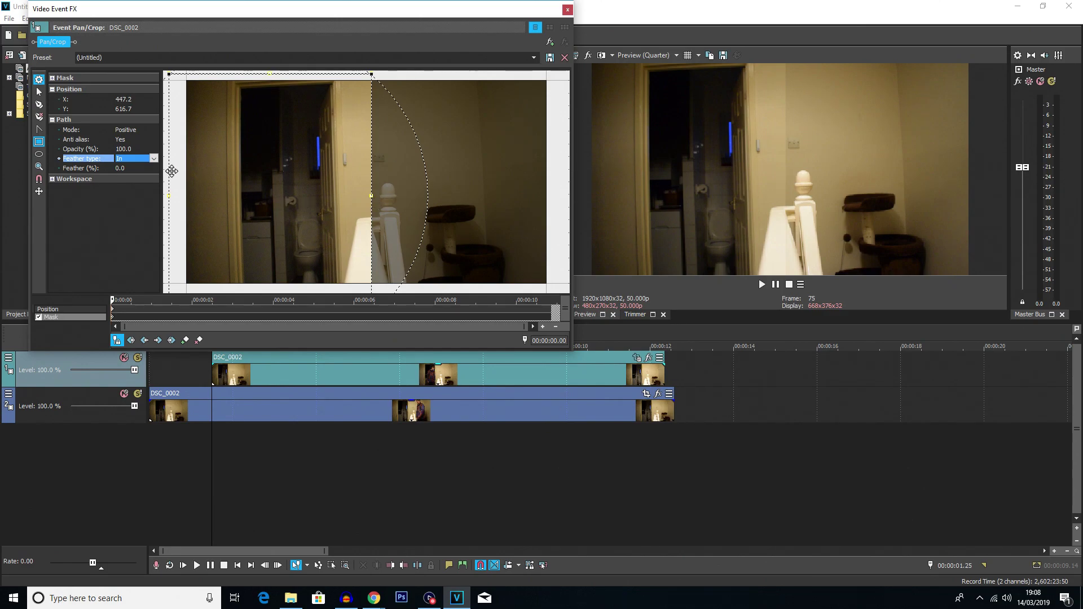
# - Set the mask feather type to Both and raise Feather to 10.0%
pyautogui.click(154, 160)
pyautogui.click(125, 180)
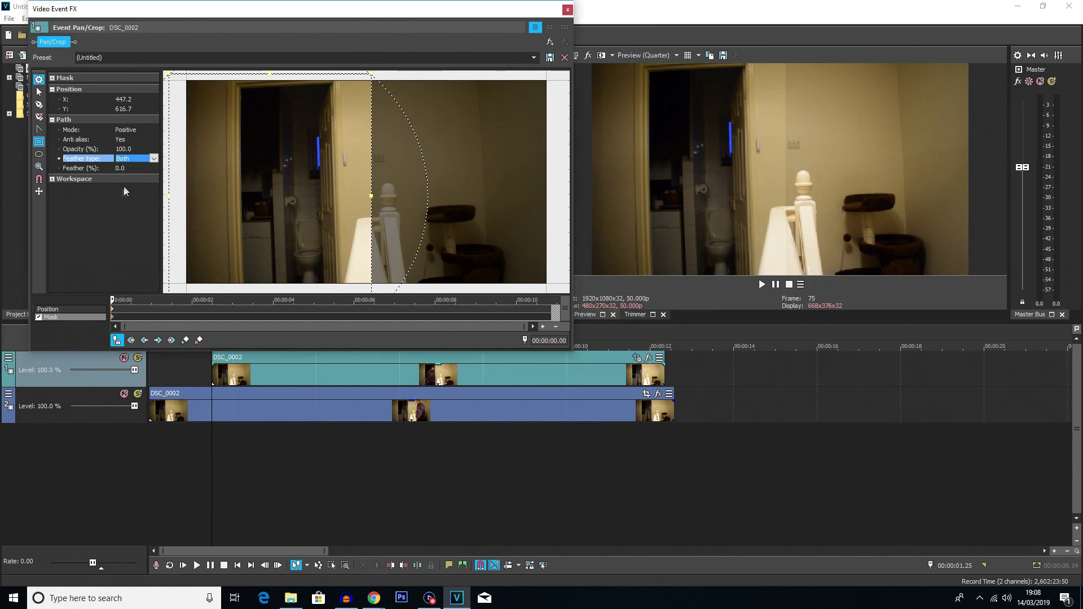
pyautogui.click(136, 168)
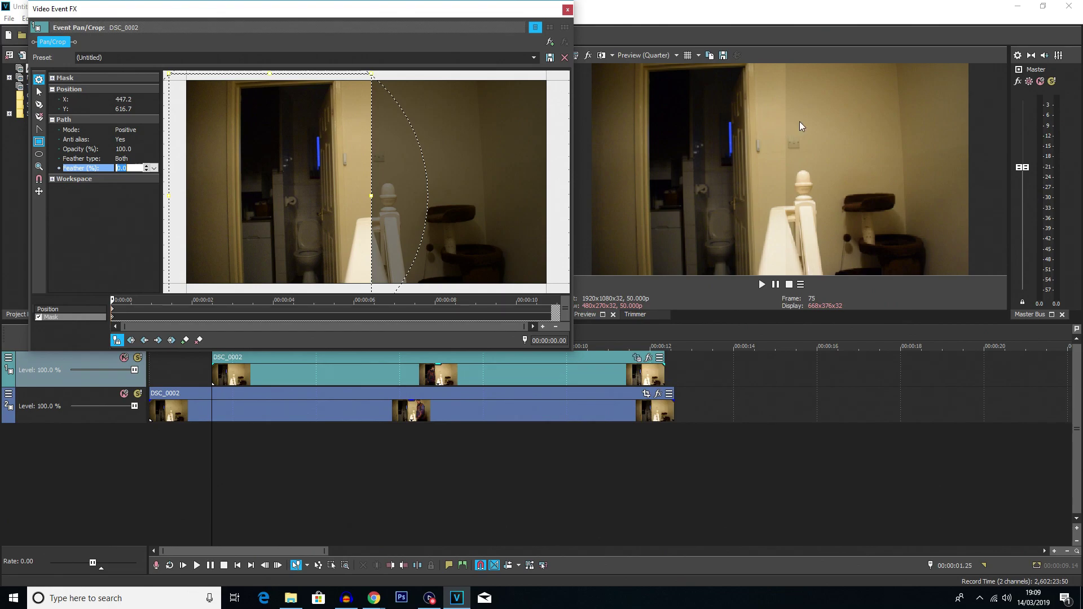
pyautogui.click(146, 166)
pyautogui.click(146, 167)
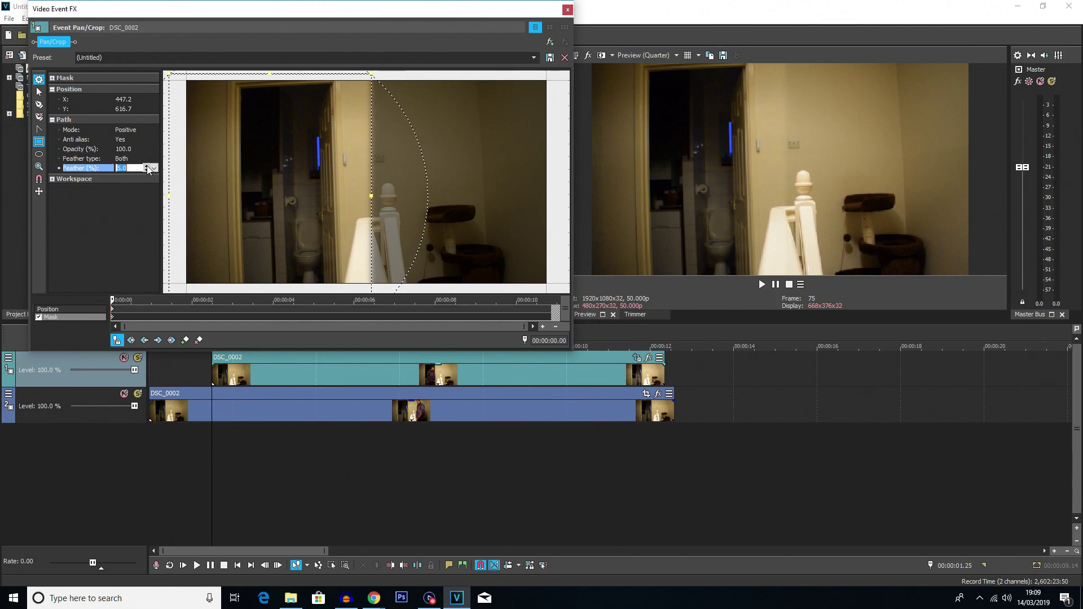
pyautogui.click(146, 166)
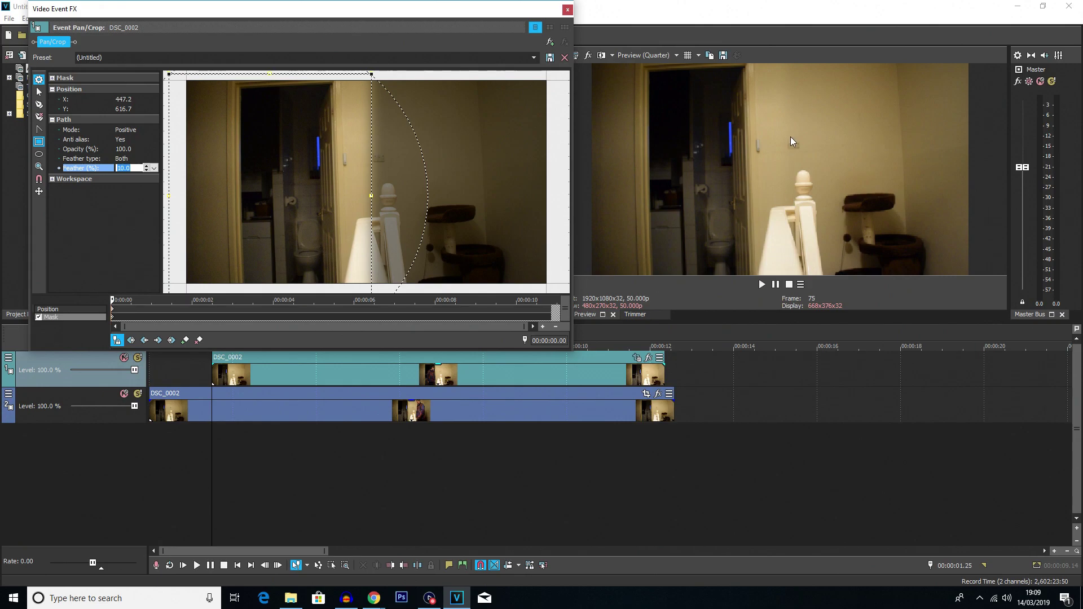
pyautogui.click(219, 447)
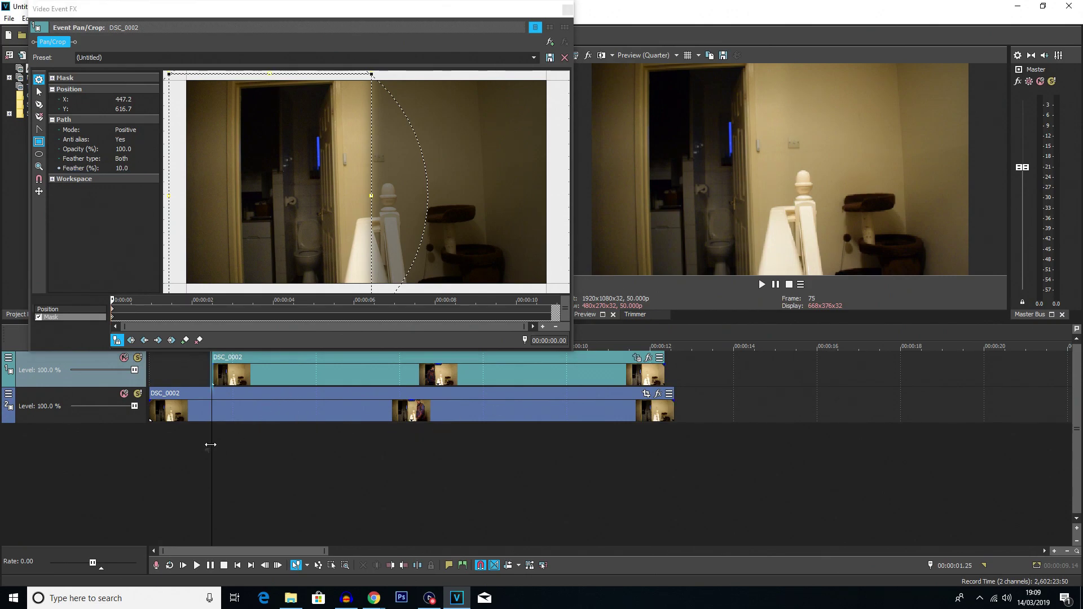
# - Play the feathered composite, return to the start, and close the Pan/Crop window
pyautogui.press('space')
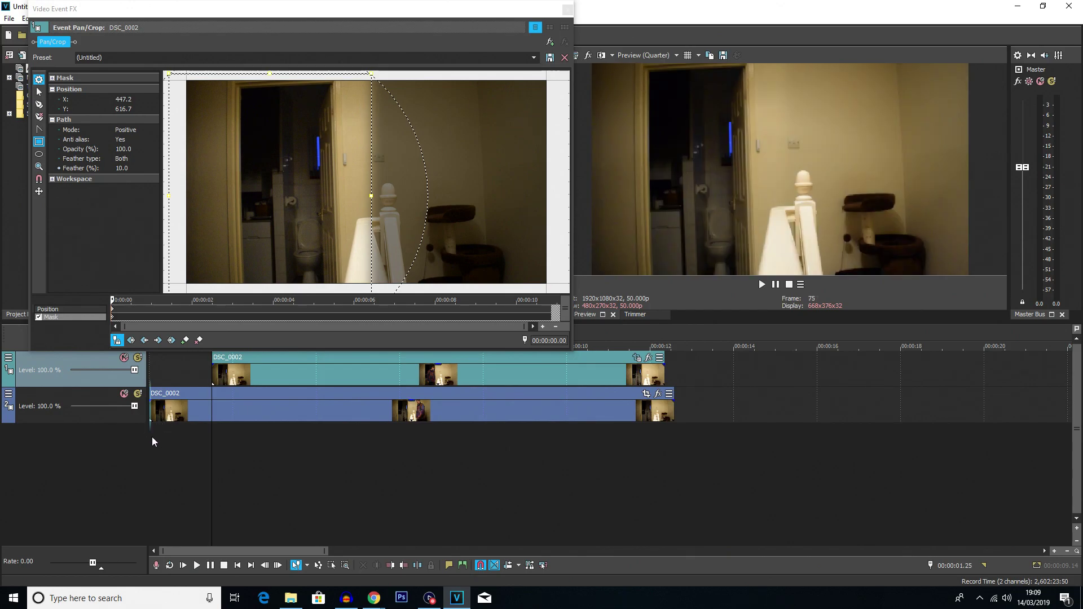
pyautogui.click(151, 437)
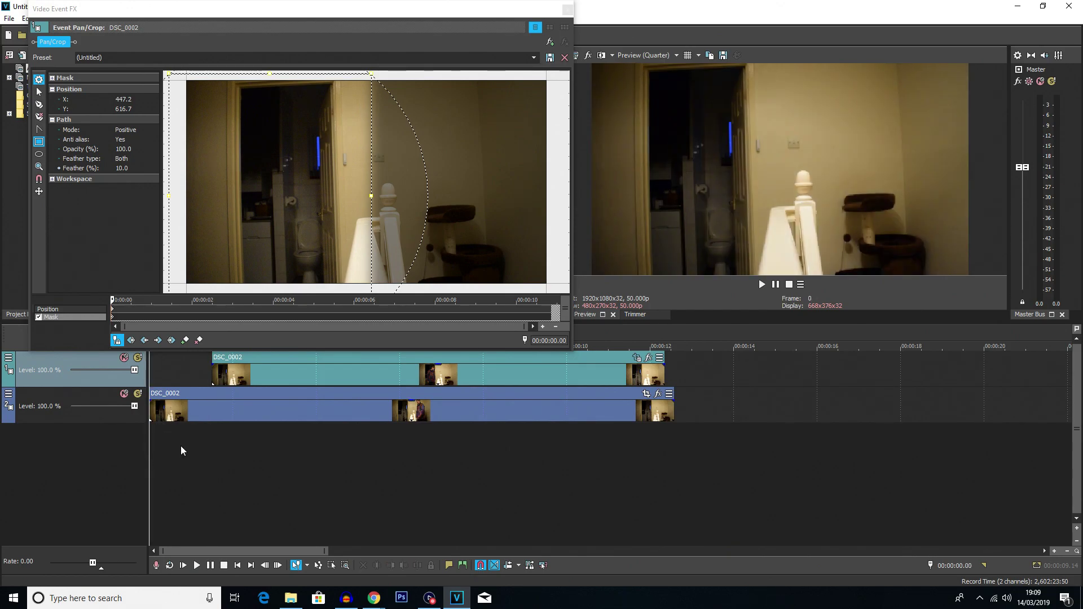
pyautogui.click(568, 10)
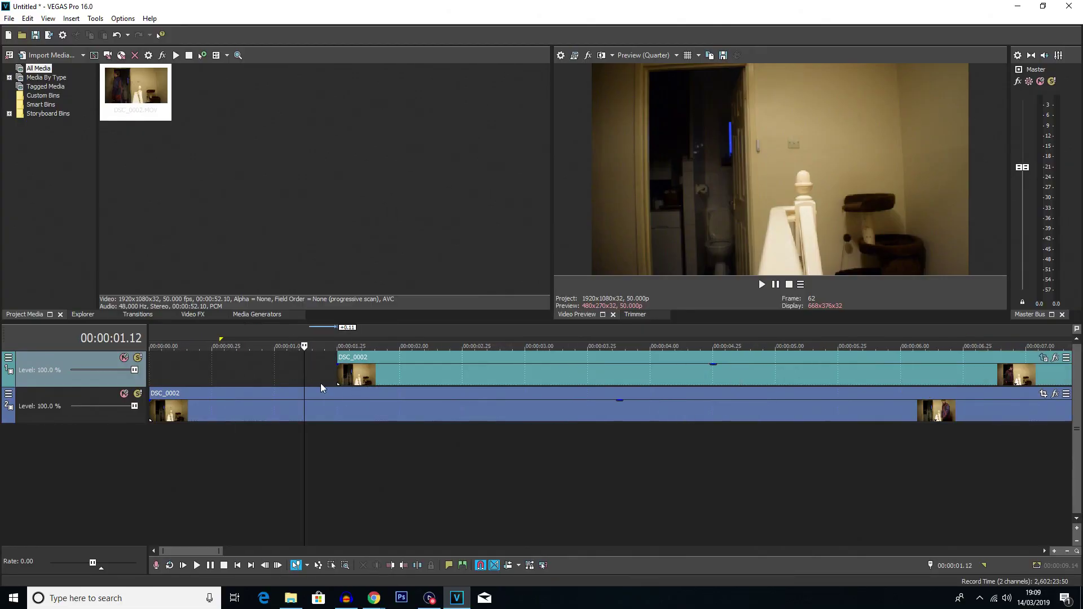
# - Drag a roughly 0.28-second fade-in onto the top take's start and preview it
pyautogui.press('space')
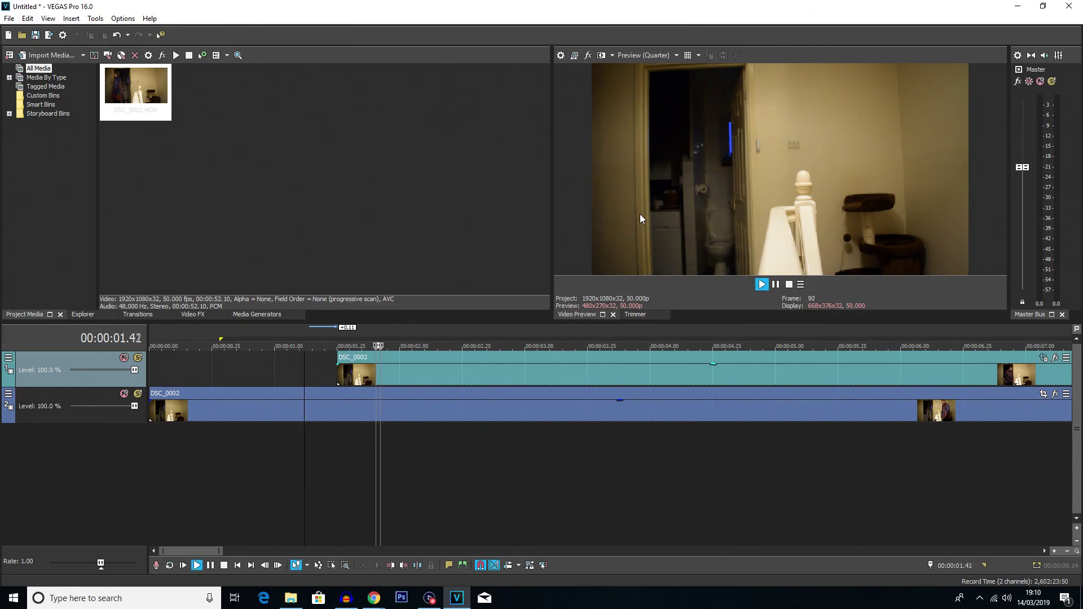
pyautogui.press('space')
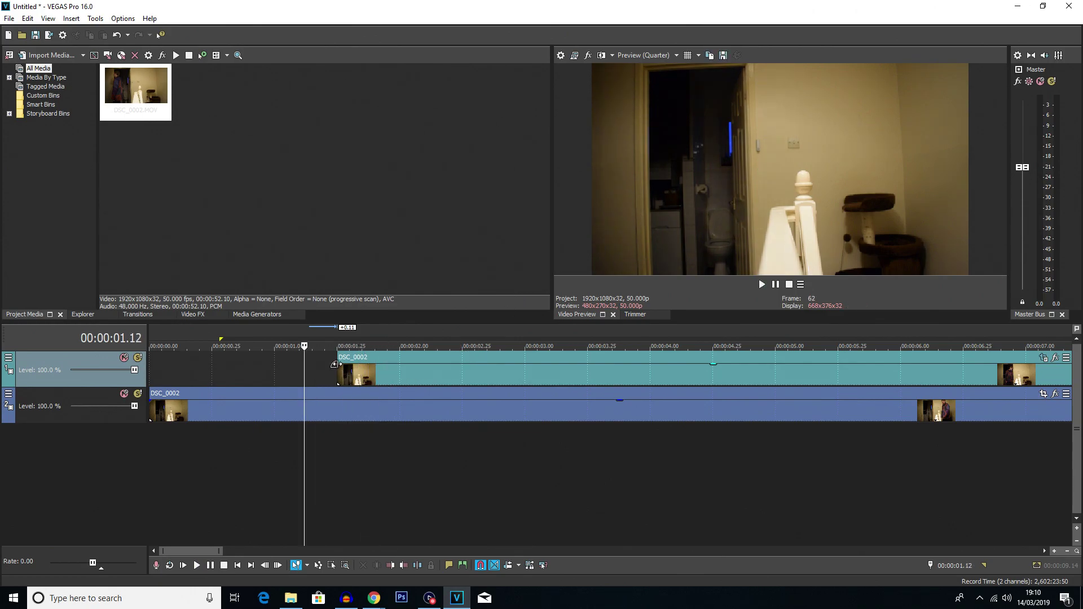
pyautogui.moveTo(338, 365); pyautogui.dragTo(494, 375)
pyautogui.press('space')
pyautogui.press('space')
pyautogui.scroll(-4, 339, 486)
pyautogui.press('space')
pyautogui.press('space')
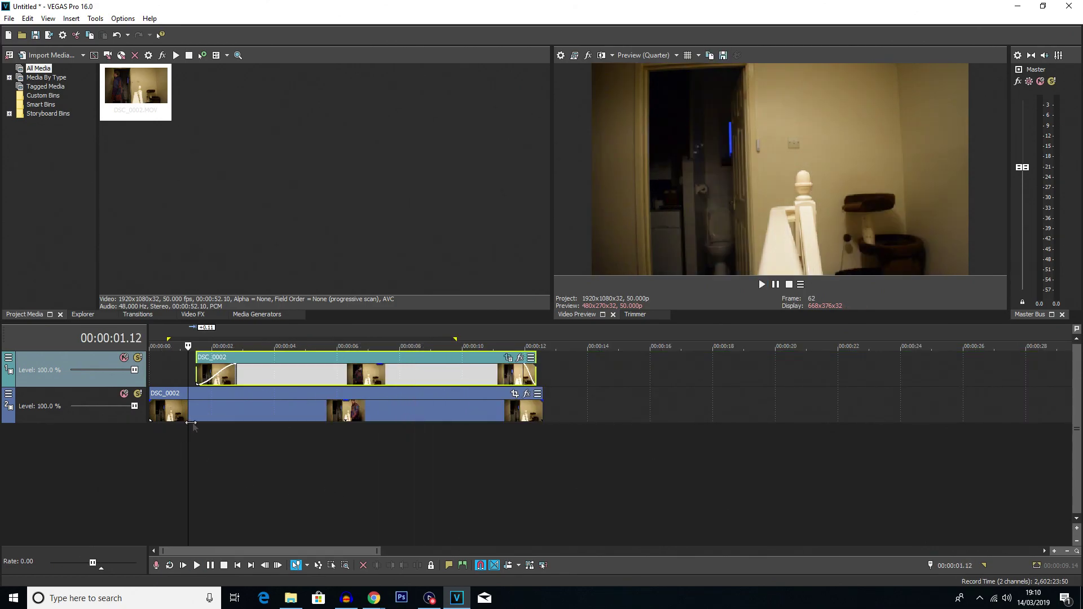
# - Clear the selection, return to 0, and play the full masked composite
pyautogui.click(193, 420)
pyautogui.click(178, 433)
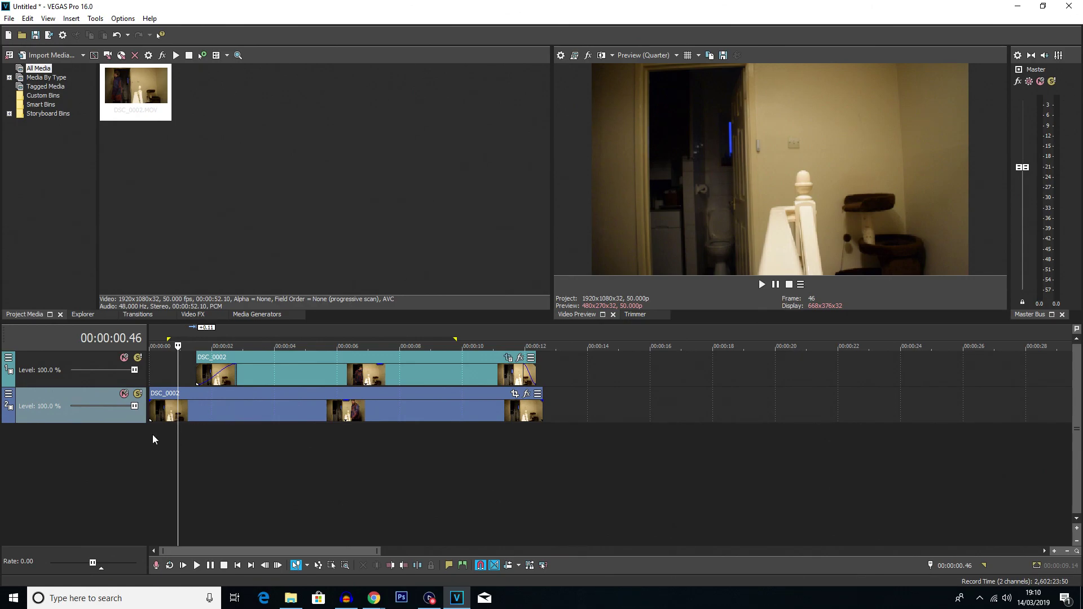
pyautogui.click(152, 436)
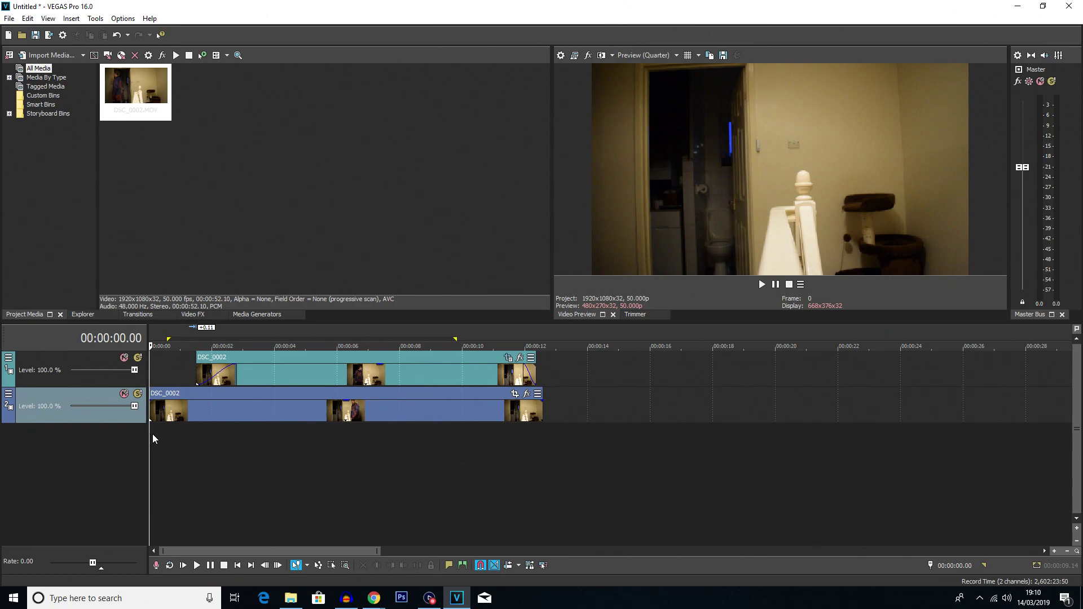
pyautogui.press('End')
pyautogui.press('space')
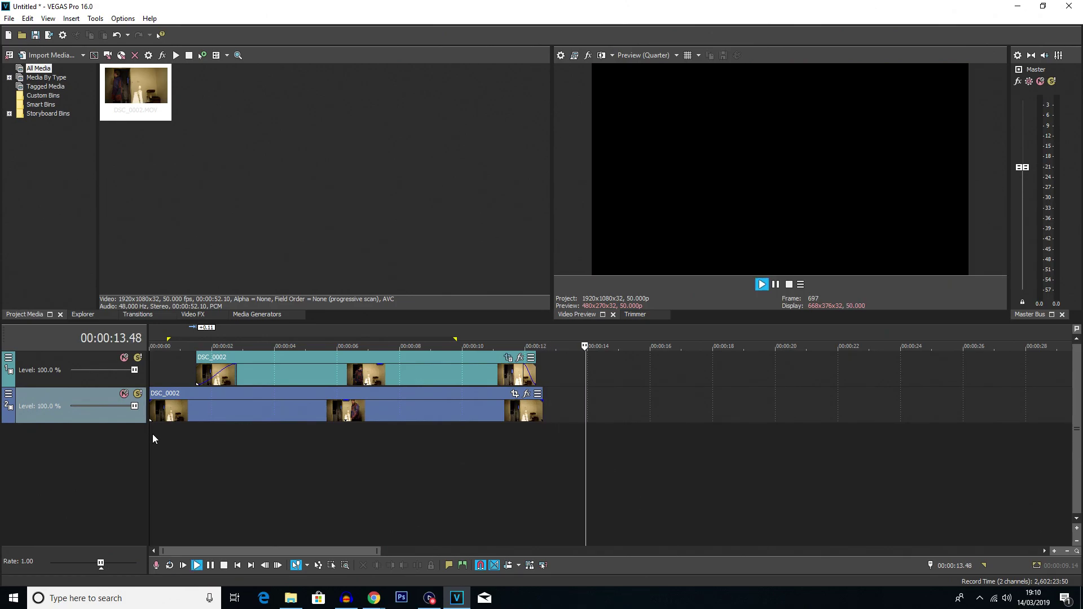
pyautogui.click(152, 434)
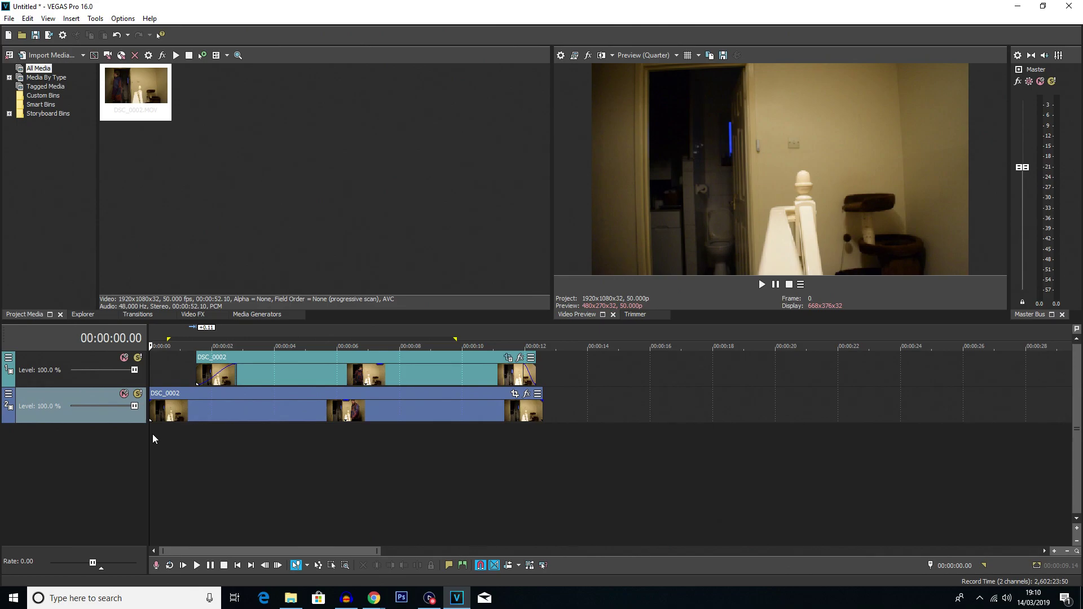